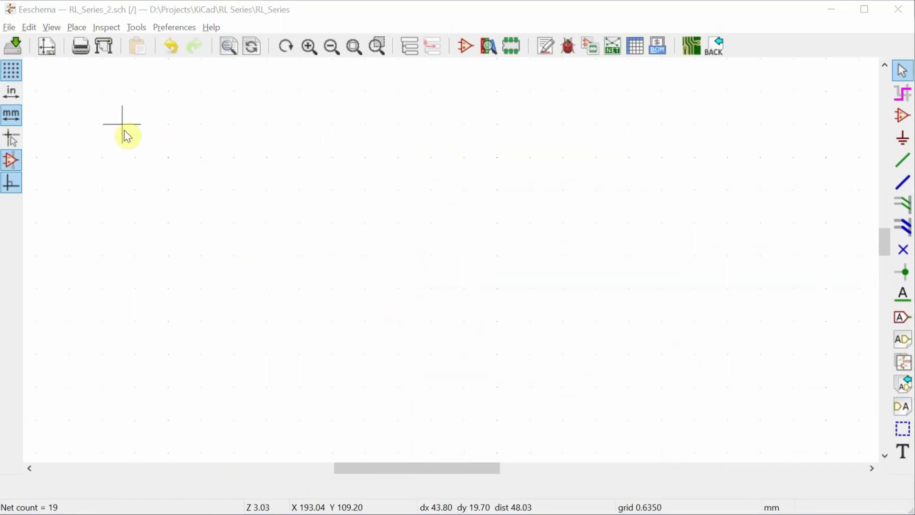
Place a VSOURCE voltage source and a resistor R to its right.
click(77, 27)
click(94, 42)
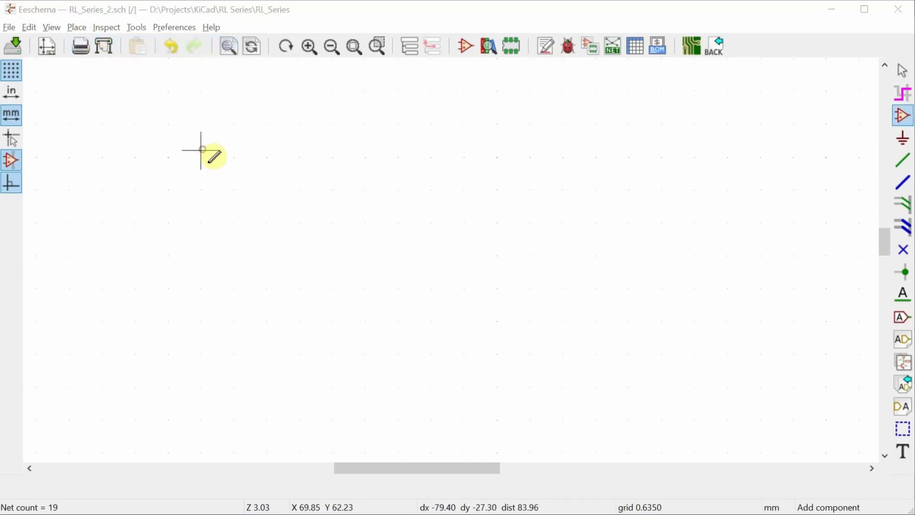
click(201, 150)
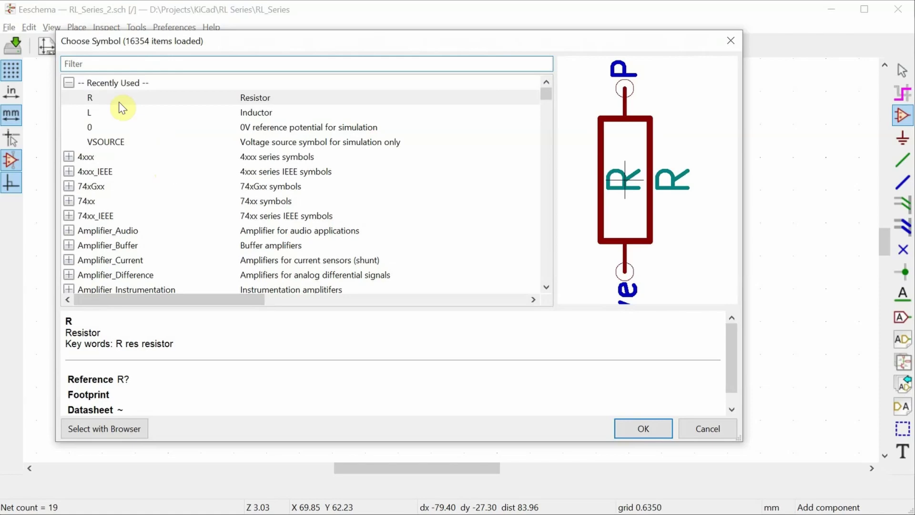
double_click(106, 143)
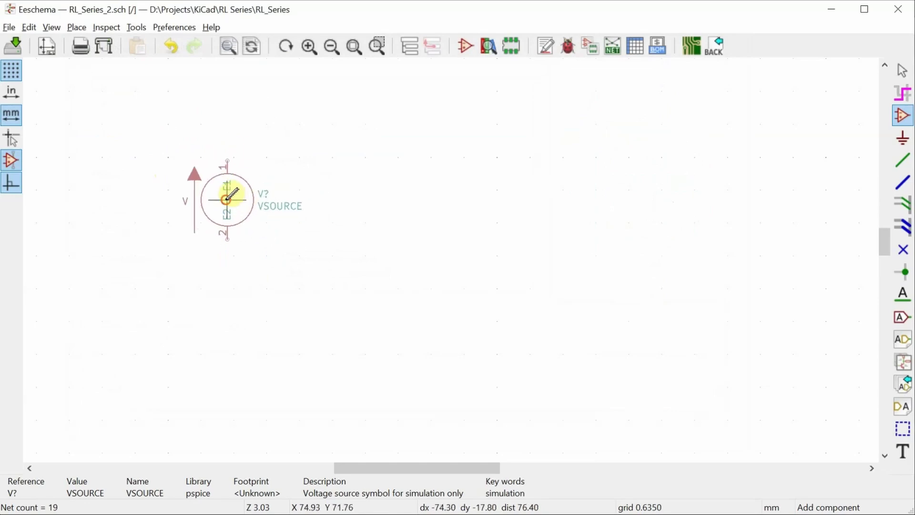
click(228, 199)
click(380, 148)
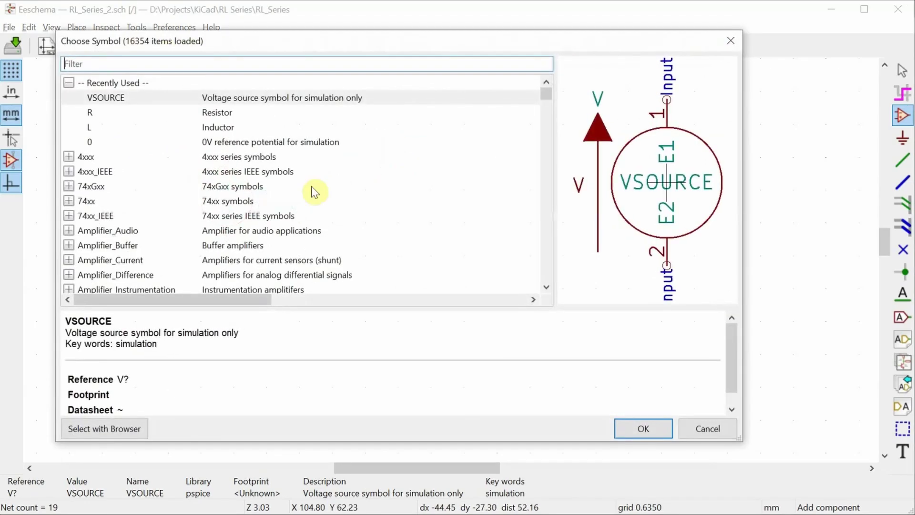
double_click(91, 116)
click(379, 153)
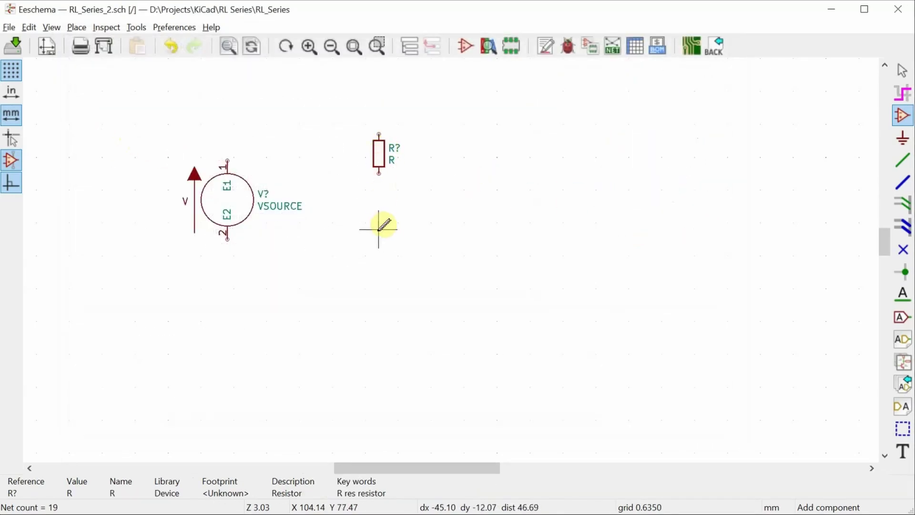
Add an inductor L below the resistor and a 0 reference below the source.
click(380, 226)
double_click(90, 125)
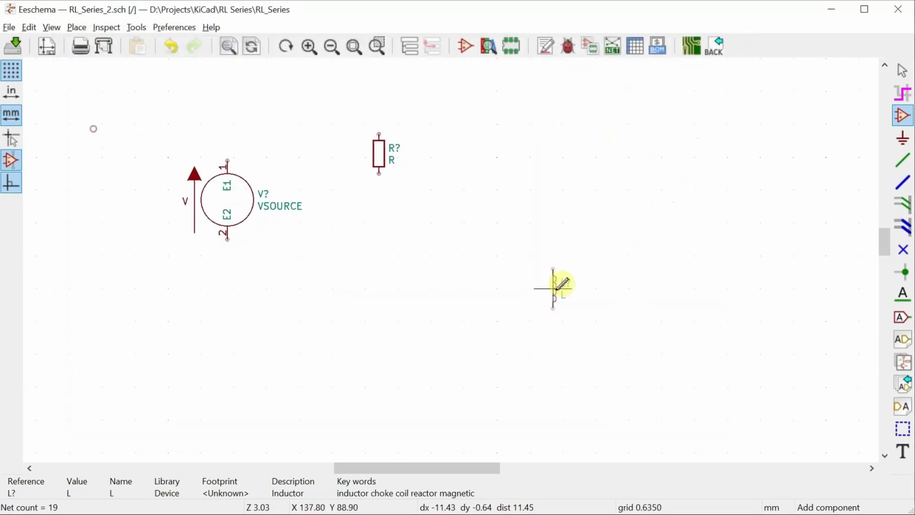
click(379, 222)
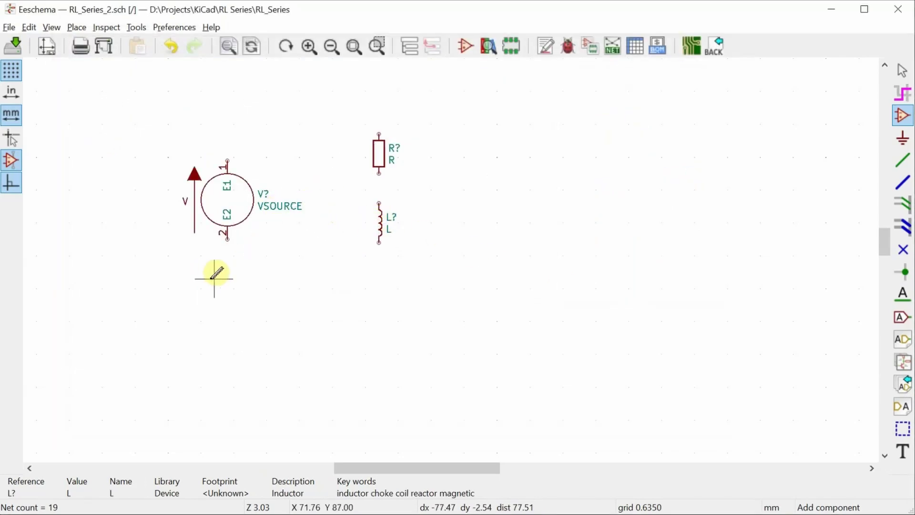
click(231, 271)
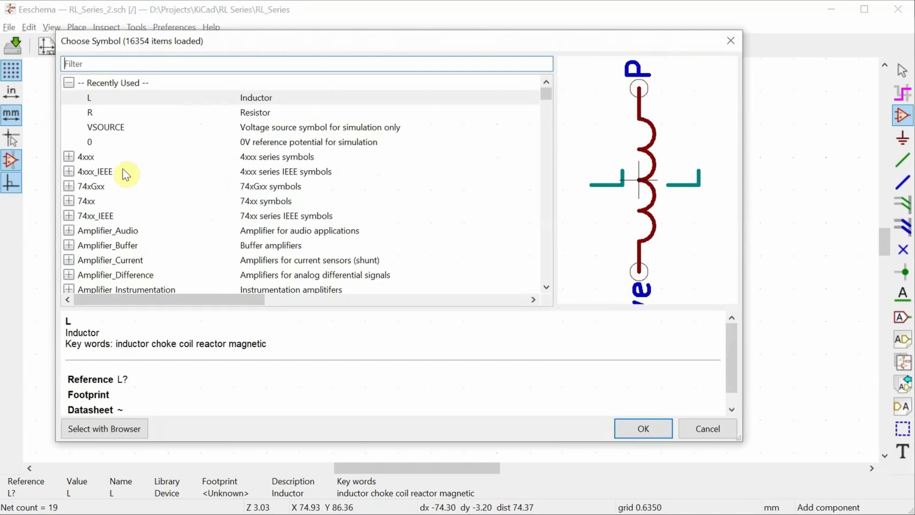
double_click(89, 143)
click(230, 295)
Wire source, resistor, inductor and 0V reference into a closed series loop.
click(903, 160)
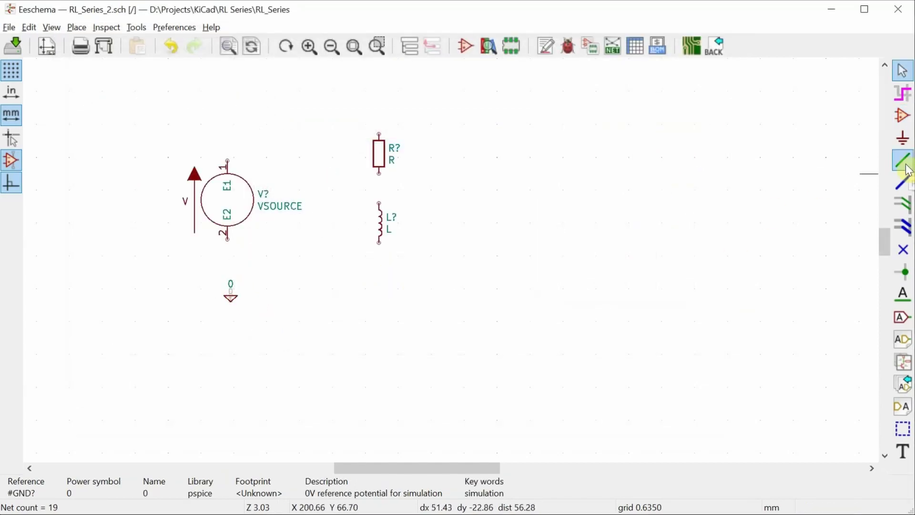
click(227, 161)
click(379, 134)
click(379, 173)
click(379, 202)
click(379, 243)
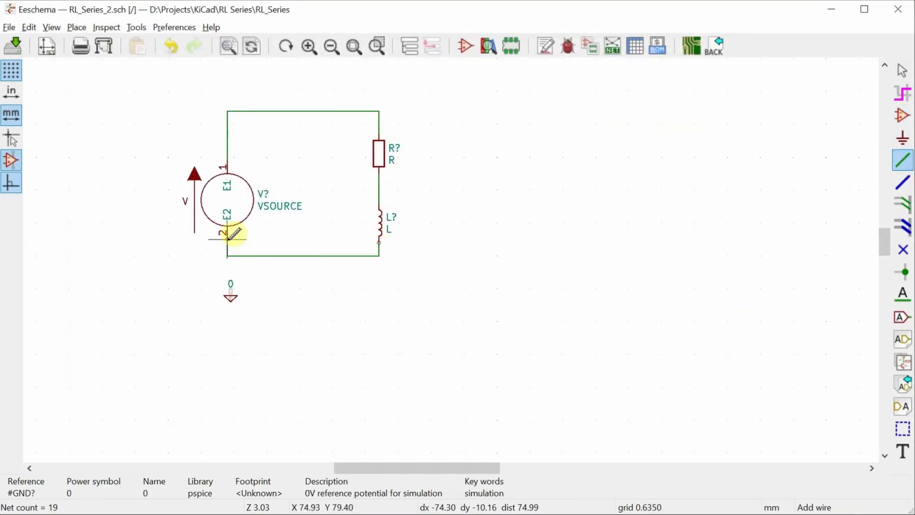
click(227, 239)
click(231, 256)
click(231, 286)
key(Escape)
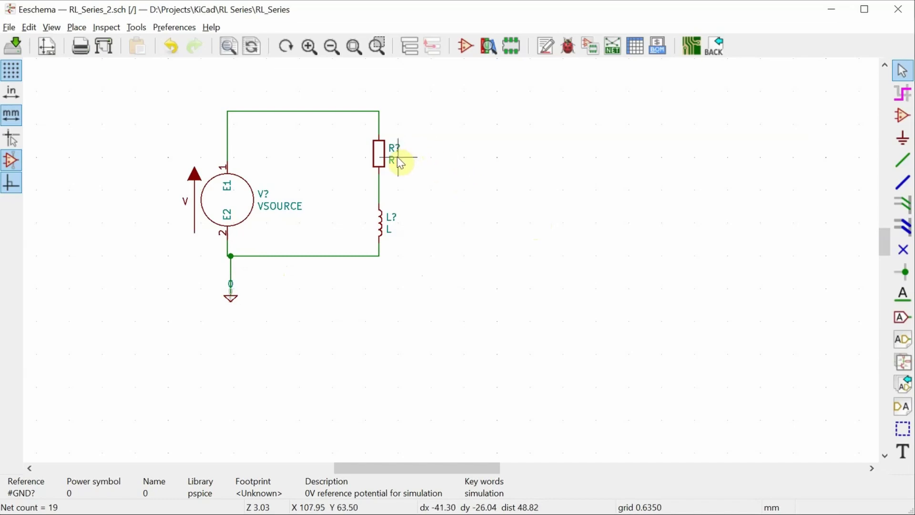
Set the resistor's value to 5.
double_click(379, 153)
click(466, 264)
text(5)
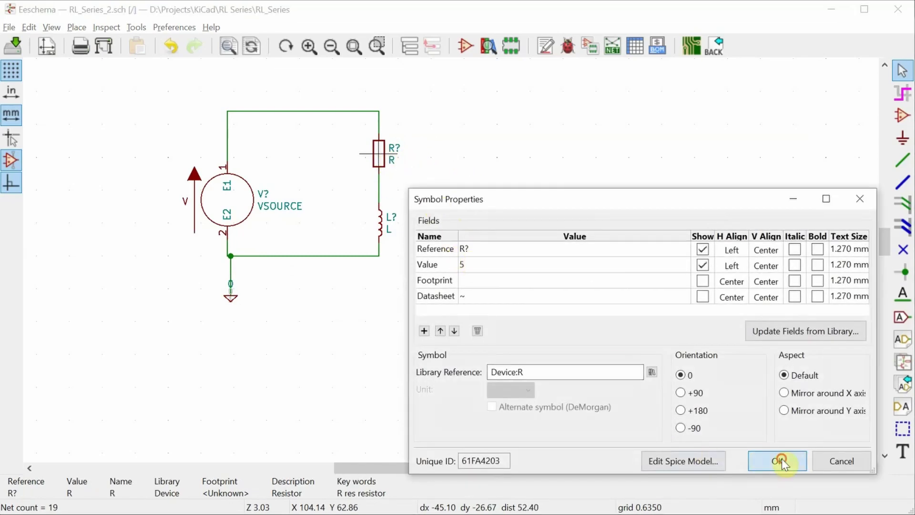
click(777, 460)
Set the inductor's value to 10m.
double_click(382, 223)
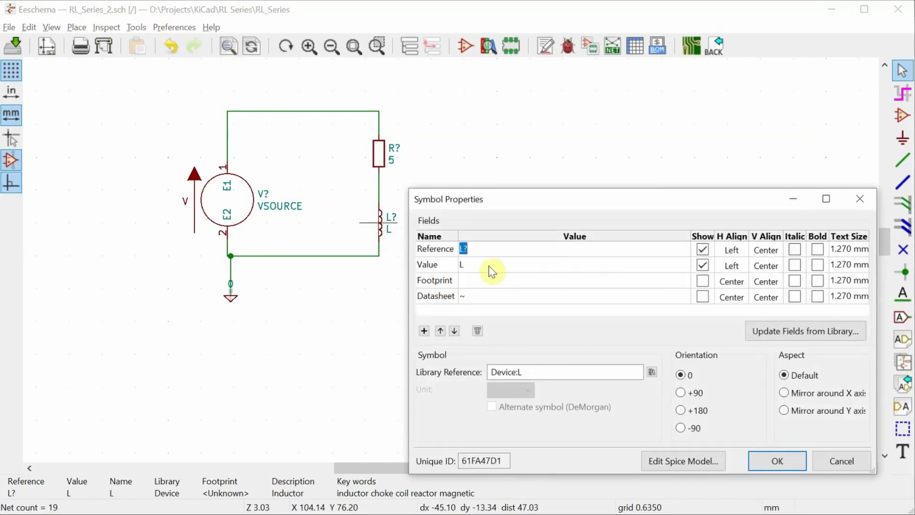
click(491, 265)
text(10m)
click(776, 460)
Give the voltage source an AC magnitude of 10 and a value of 10.
click(228, 198)
double_click(229, 197)
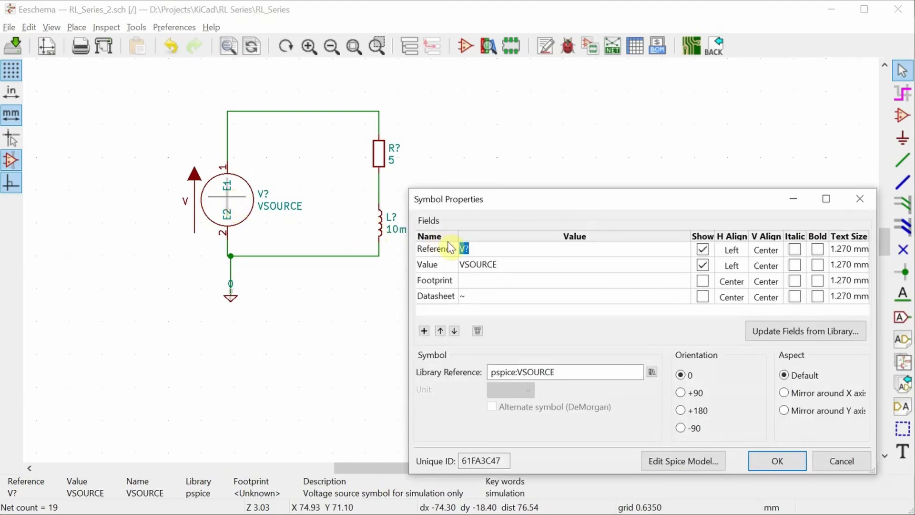
click(685, 461)
click(586, 199)
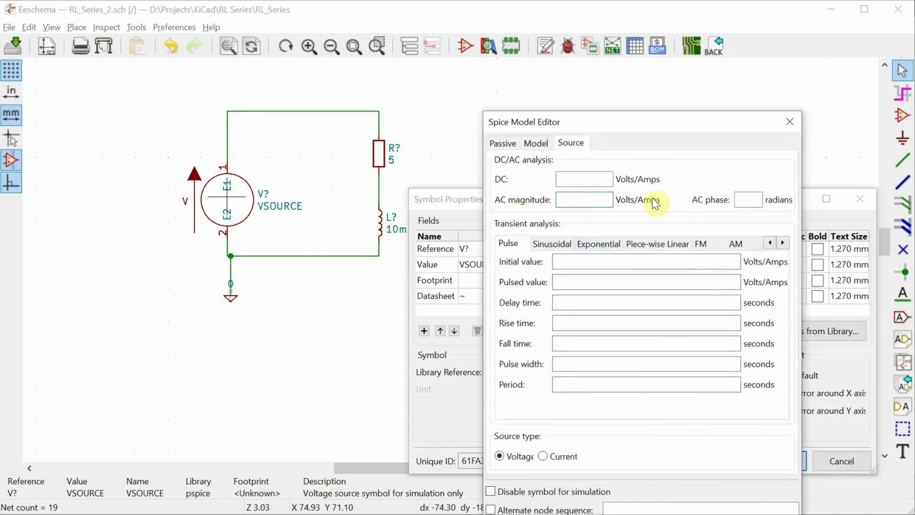
text(10)
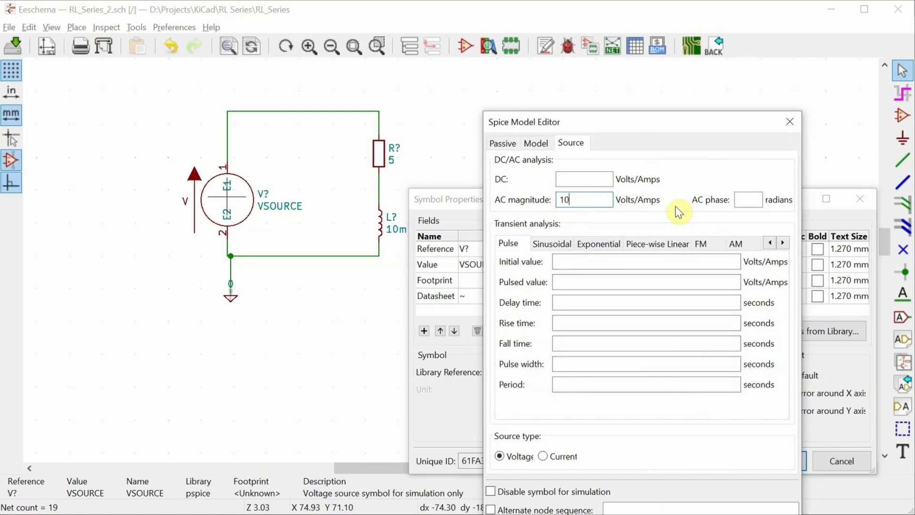
key(Return)
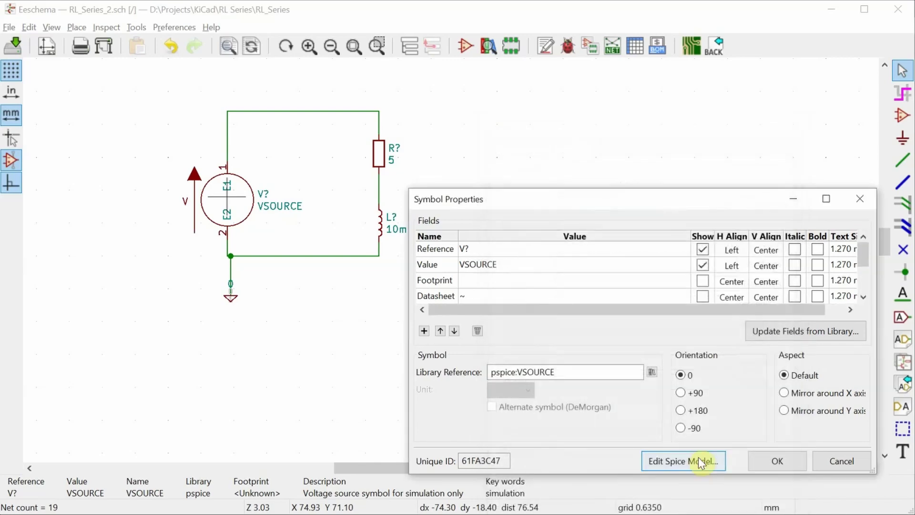
key(Return)
double_click(271, 207)
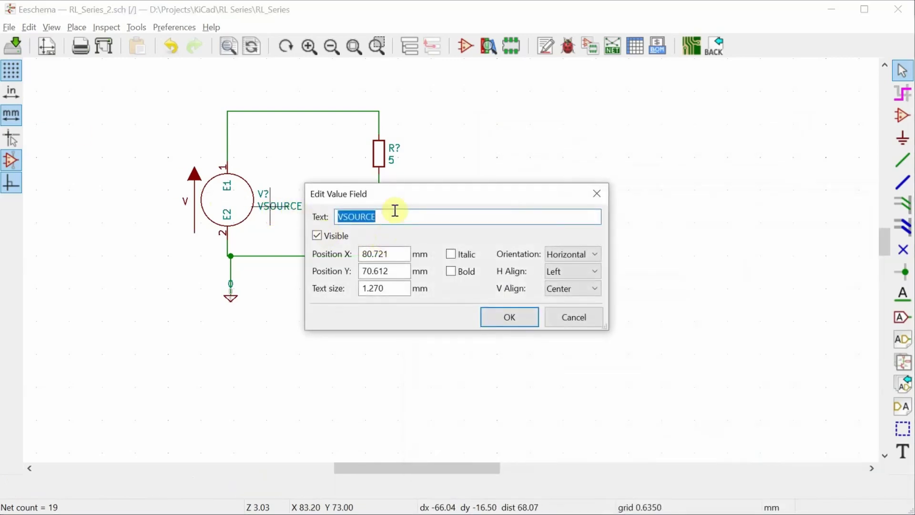
text(10)
click(500, 317)
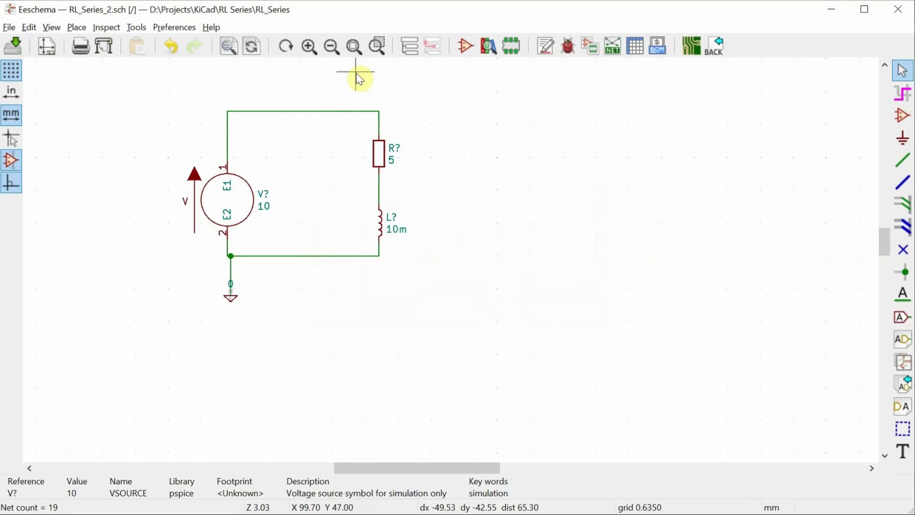
Annotate the schematic so the parts become V1, R1 and L1.
click(136, 28)
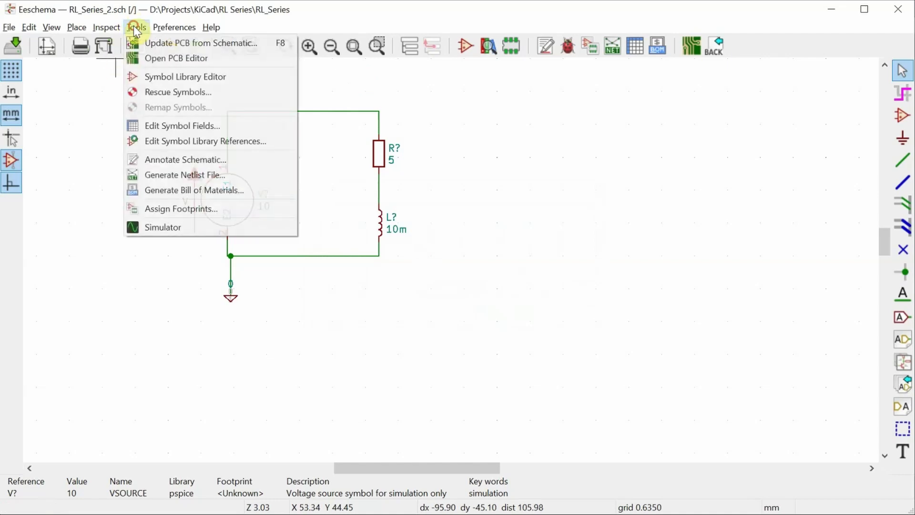
click(187, 164)
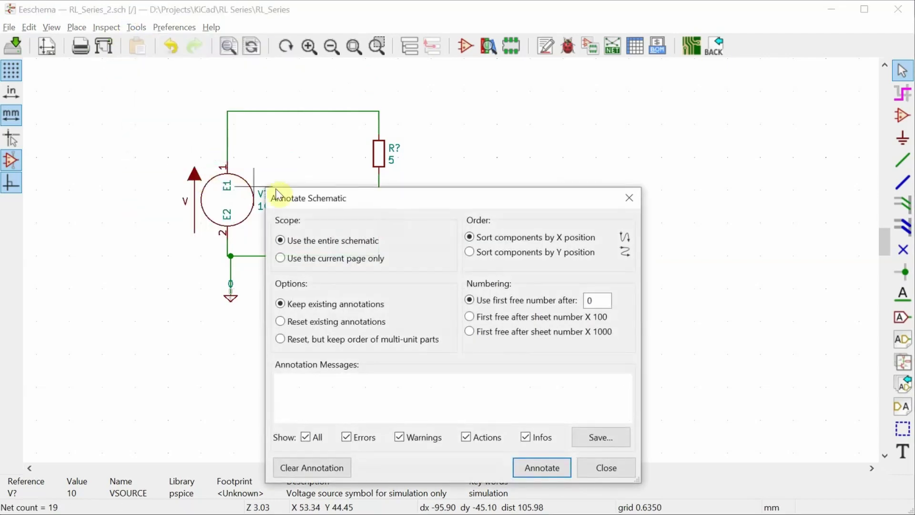
click(542, 468)
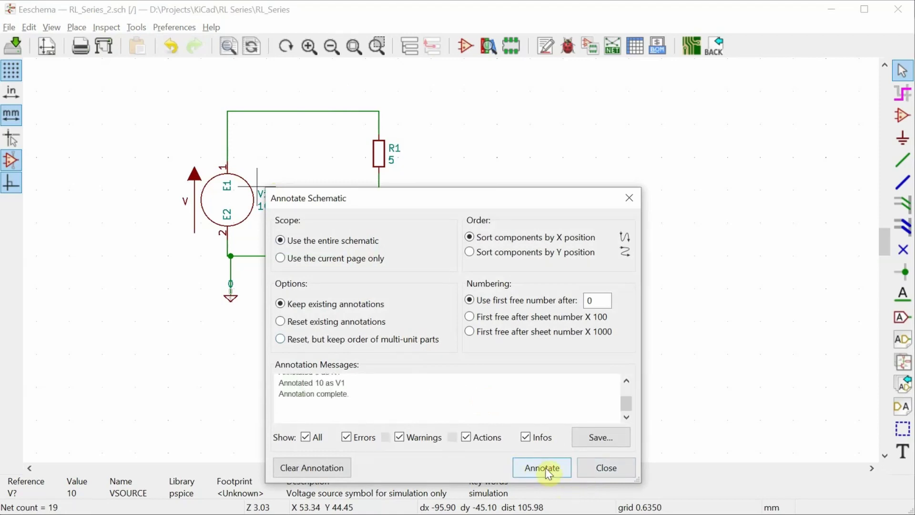
Label the top wire Vs and the R1–L1 junction VL.
click(903, 295)
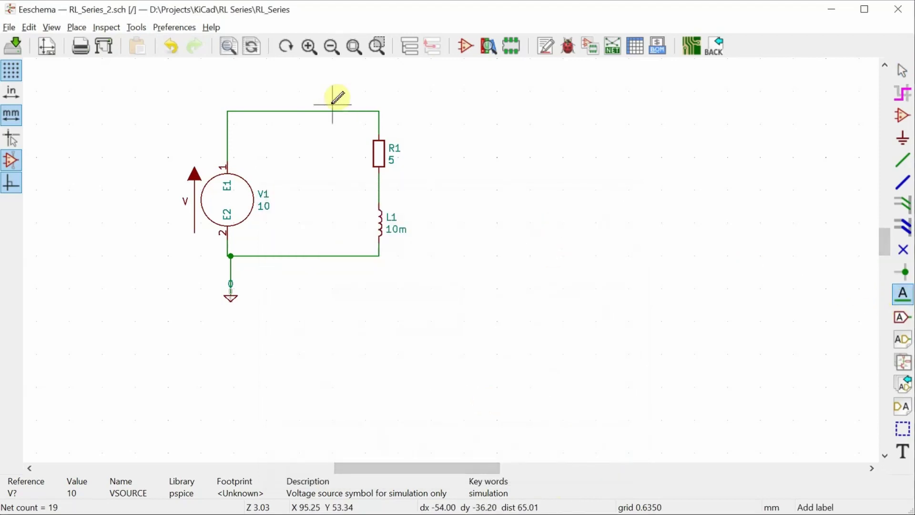
click(337, 104)
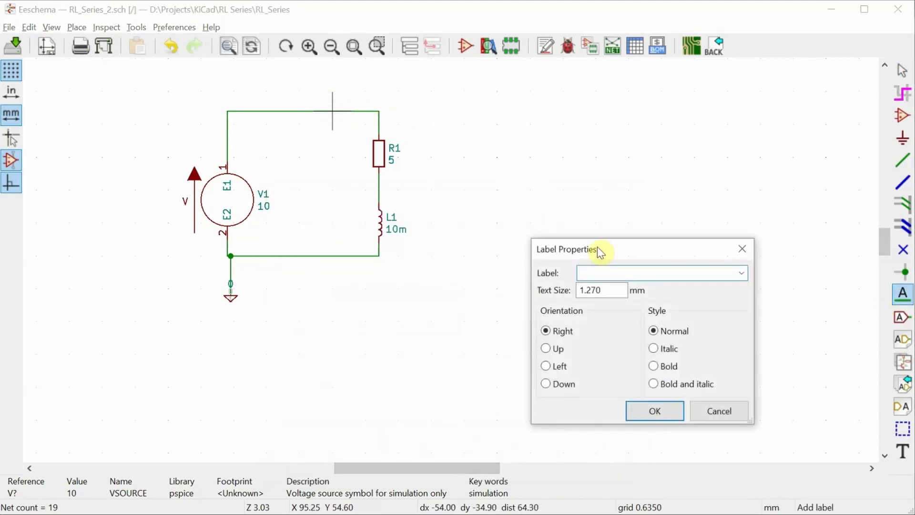
text(Vs)
key(Return)
click(380, 189)
text(VL)
key(Return)
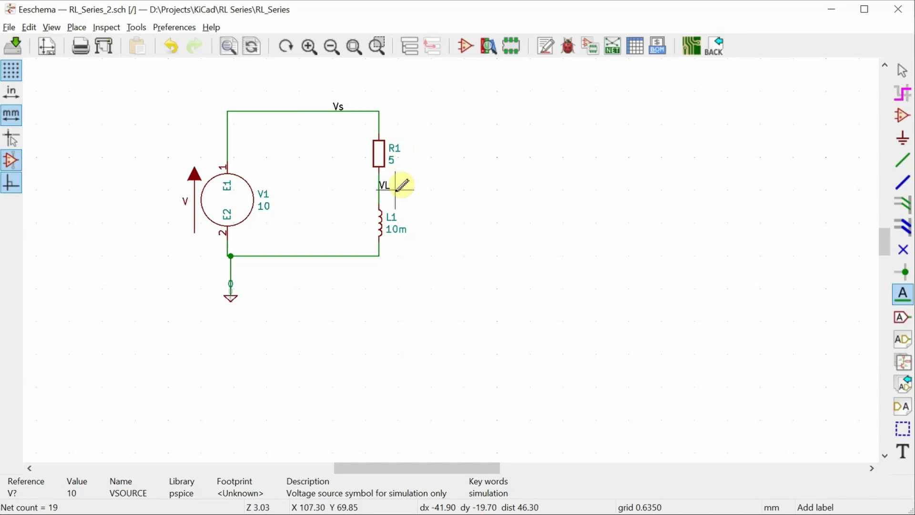
Place the text directive '.ac lin 100 60 600' below the circuit.
key(t)
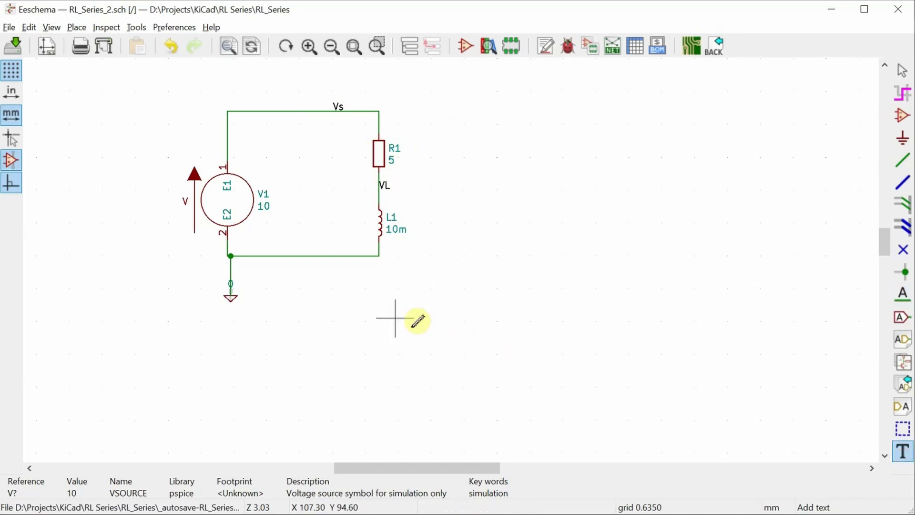
click(284, 279)
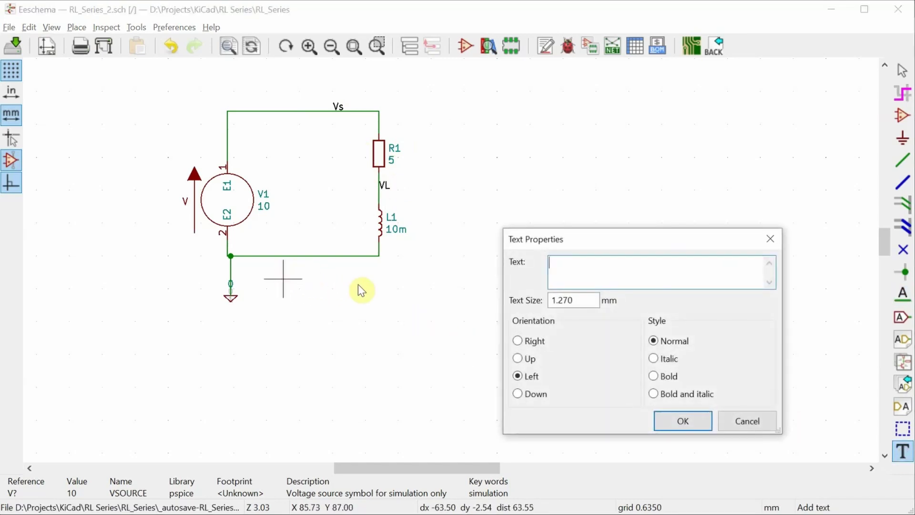
text(.ac lin 100 60 600)
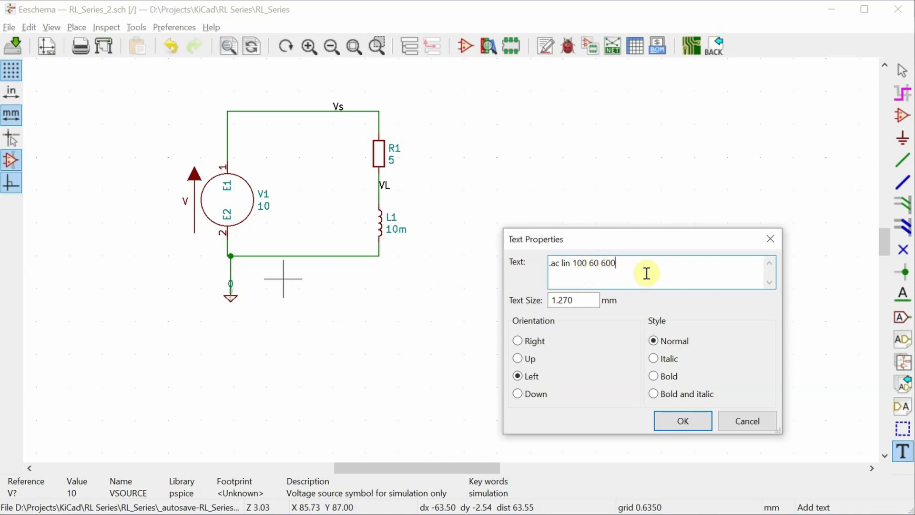
click(683, 421)
click(267, 275)
Launch the Spice simulator and run the AC sweep.
key(Escape)
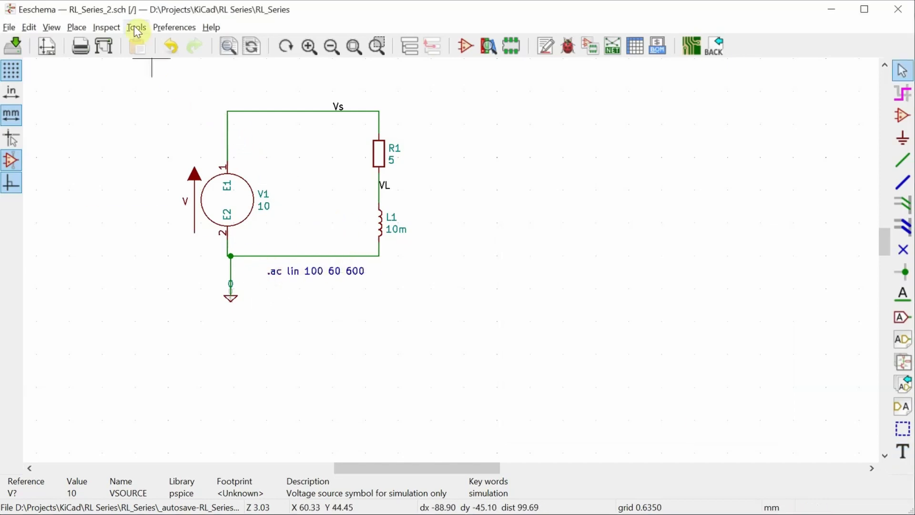
click(137, 32)
click(167, 226)
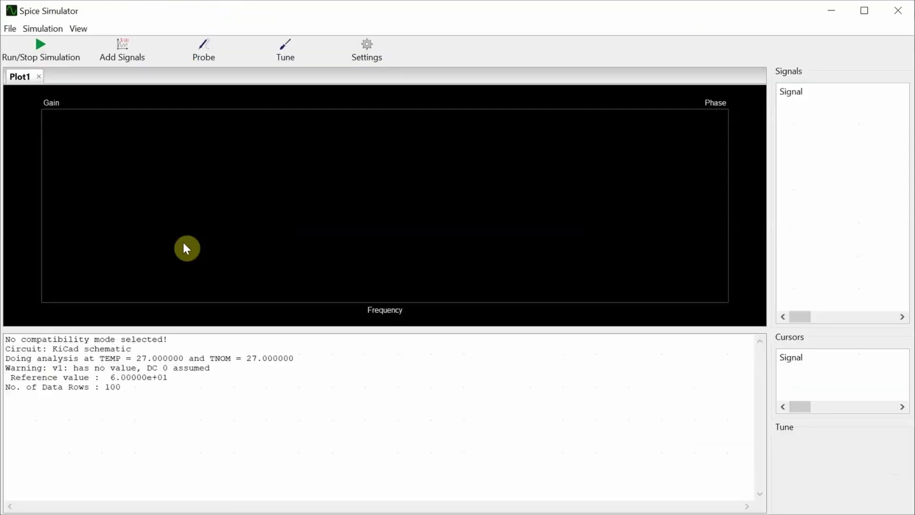
click(41, 45)
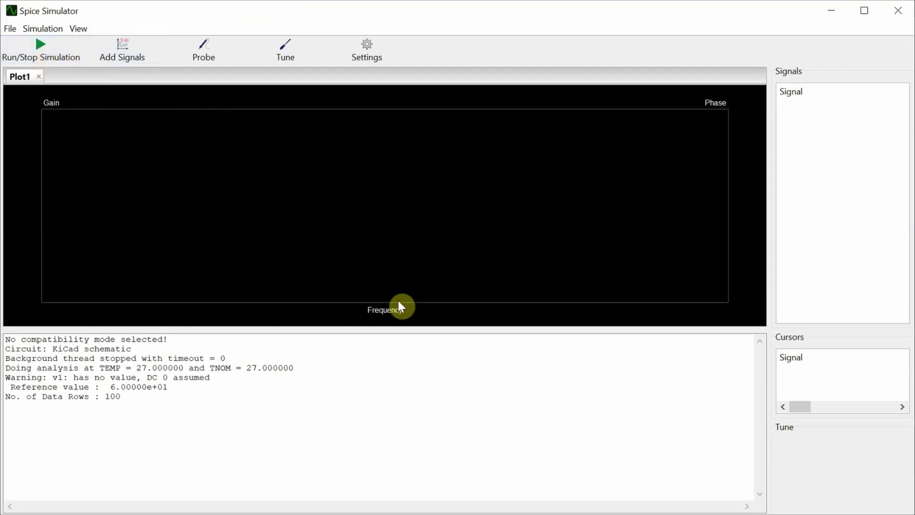
Plot V(/VL) magnitude and phase, then return to the schematic.
click(128, 50)
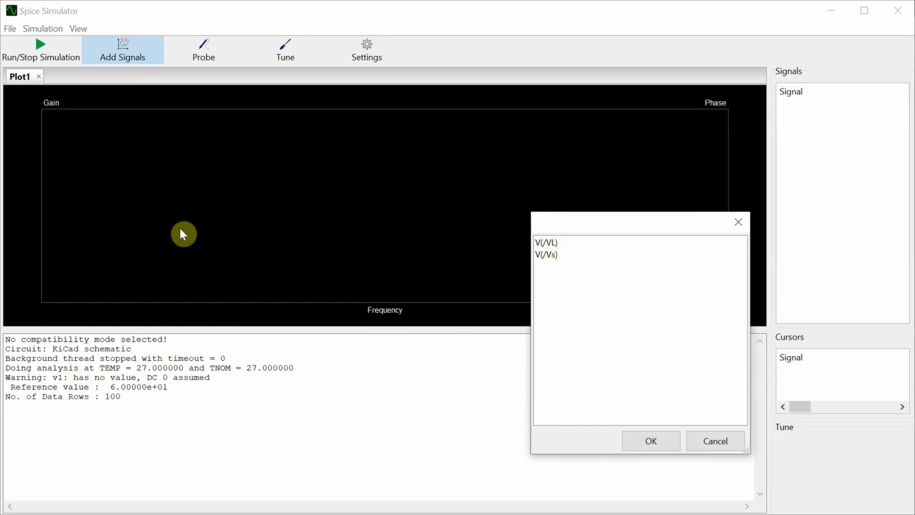
double_click(547, 243)
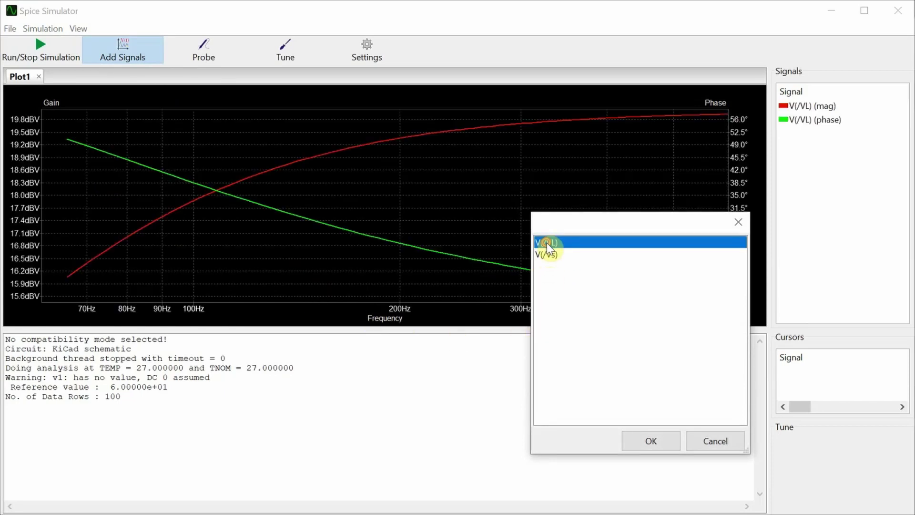
click(671, 444)
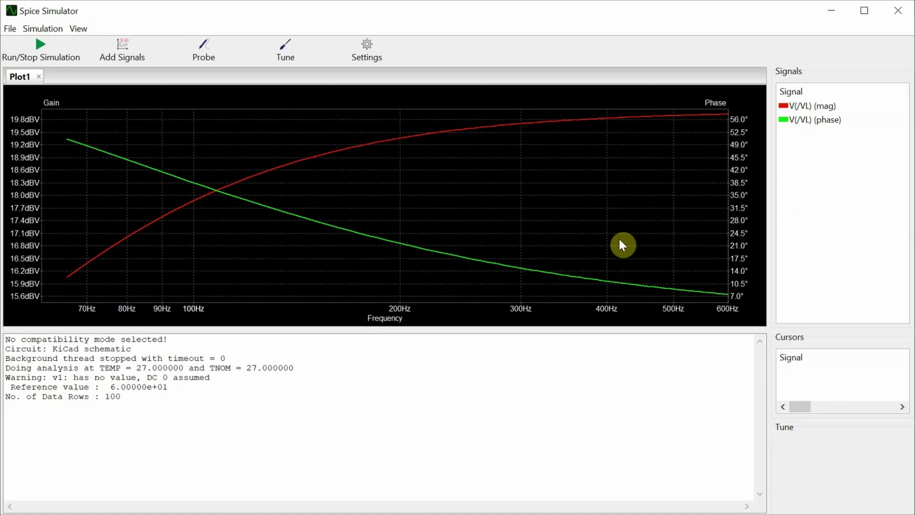
key(alt+Tab)
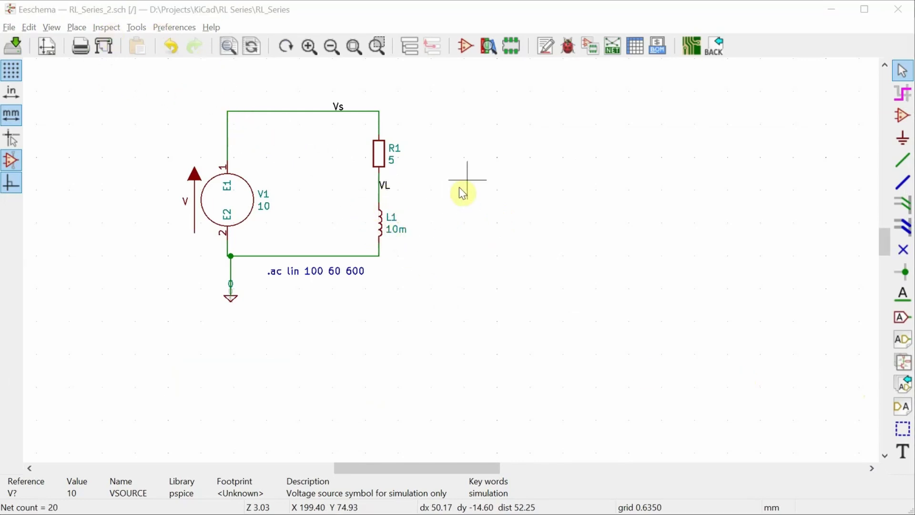
Place a new inductor and a resistor below it, right of the circuit.
click(454, 152)
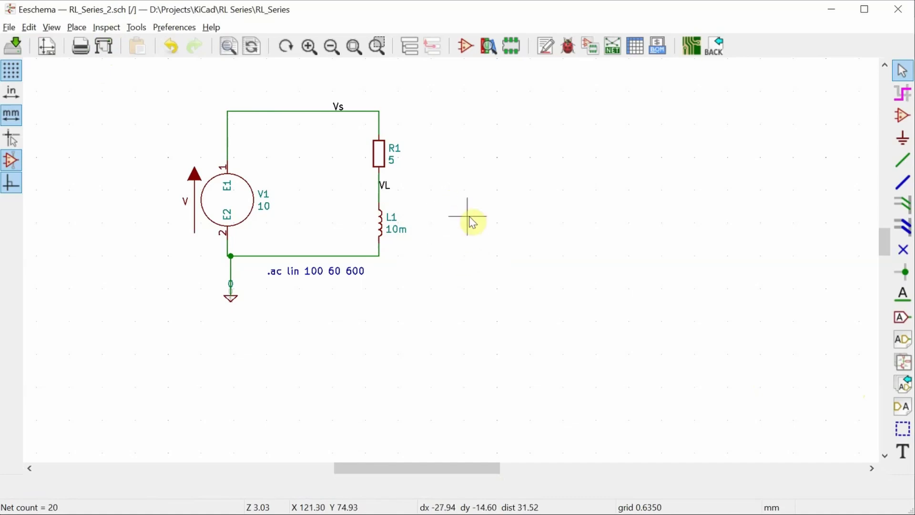
click(76, 27)
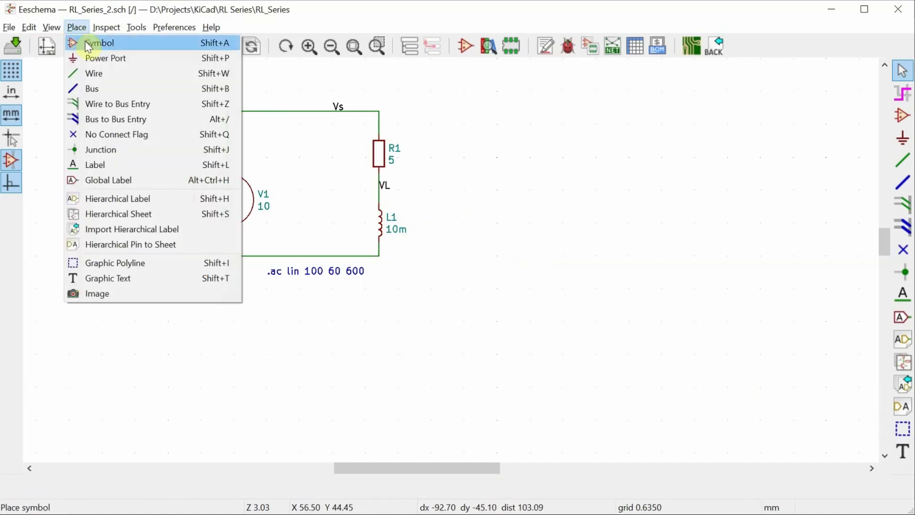
click(100, 41)
key(Return)
click(448, 150)
text(R)
key(Return)
click(448, 222)
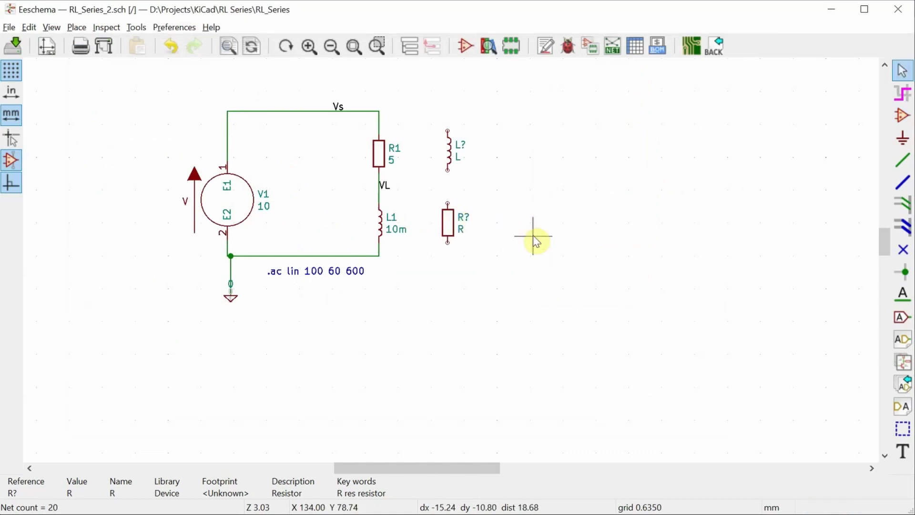
Wire the new inductor and resistor as a branch from the Vs rail.
key(w)
click(379, 111)
click(447, 130)
click(447, 171)
click(447, 204)
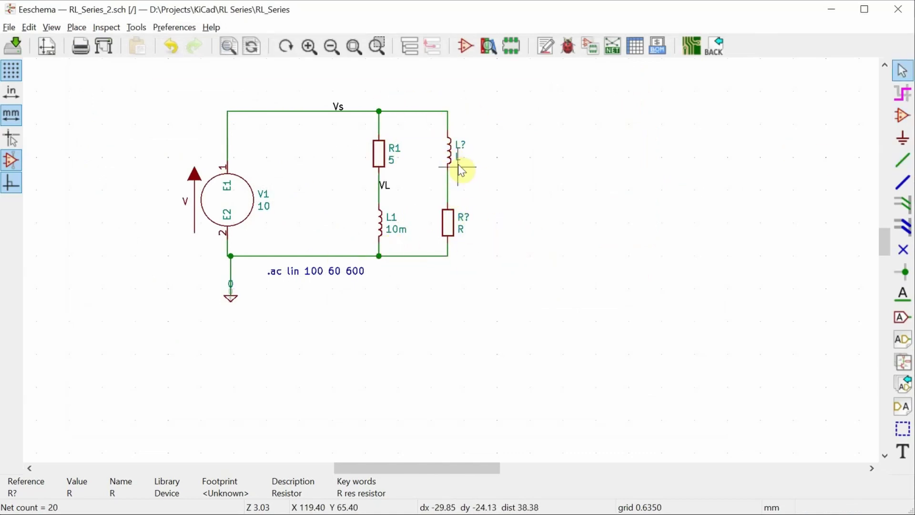
Set the new inductor to 10m and the new resistor to 5.
click(454, 145)
key(e)
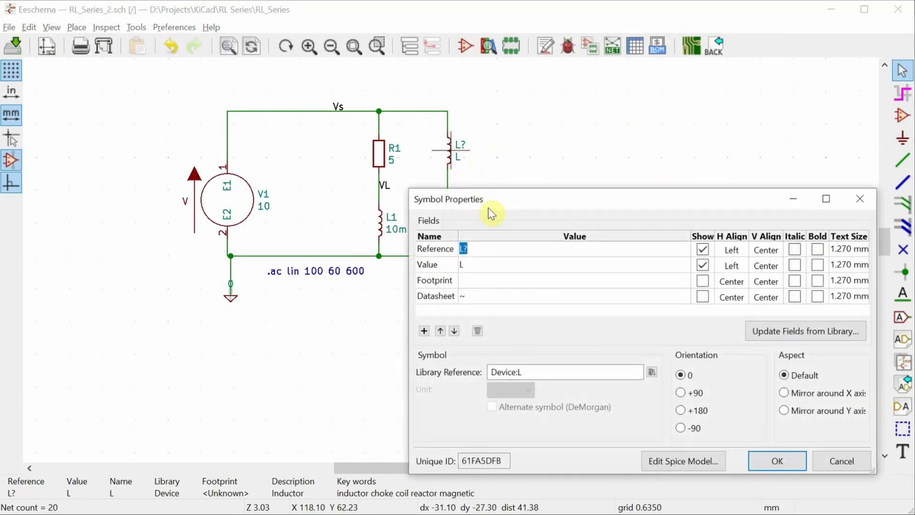
click(478, 265)
text(10m)
key(Return)
key(Return)
double_click(450, 220)
click(472, 262)
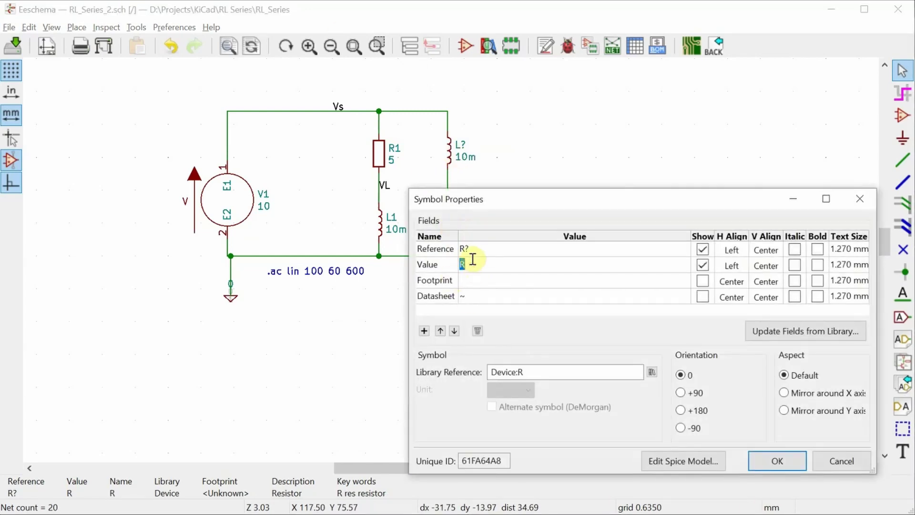
text(5)
click(784, 461)
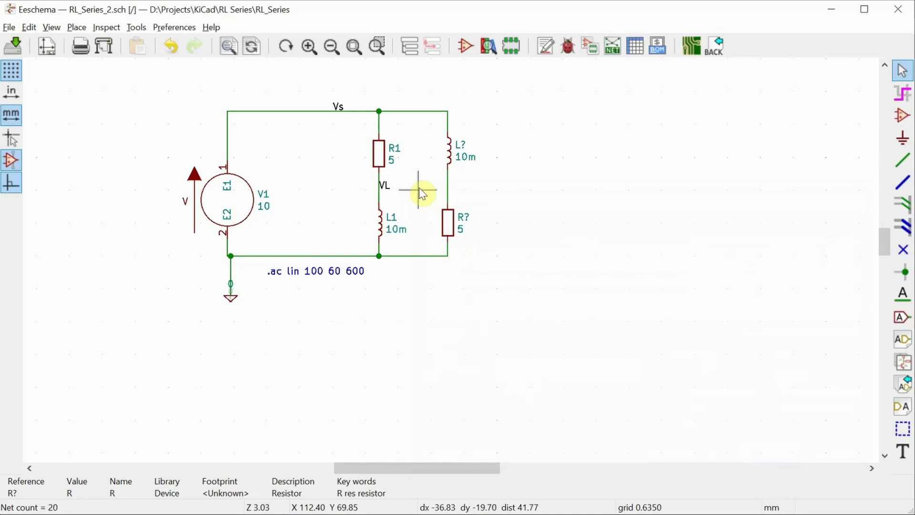
Annotate the schematic so the new parts become L2 and R2.
click(136, 27)
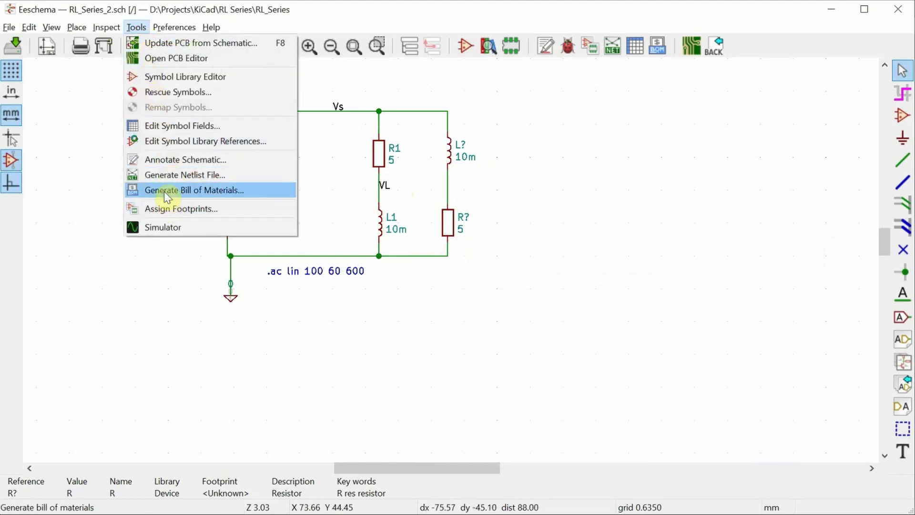
click(167, 160)
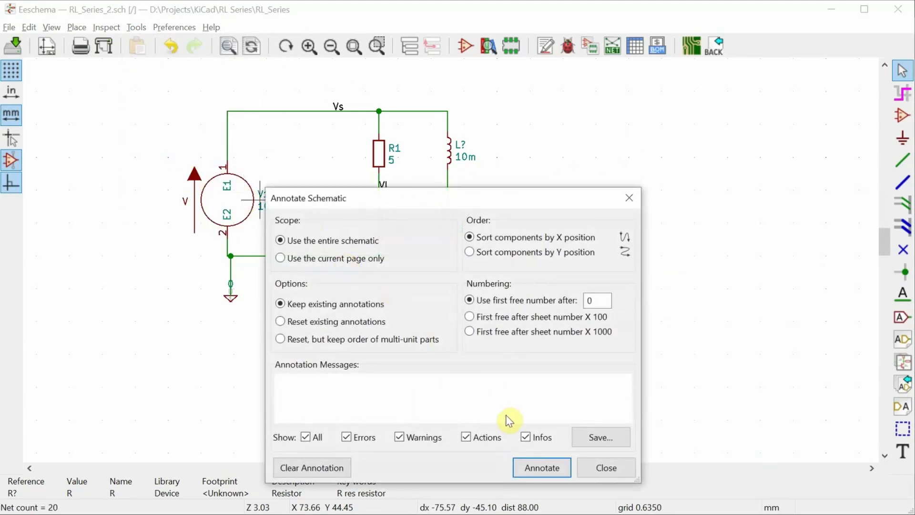
click(542, 468)
Label the node between L2 and R2 VR.
key(l)
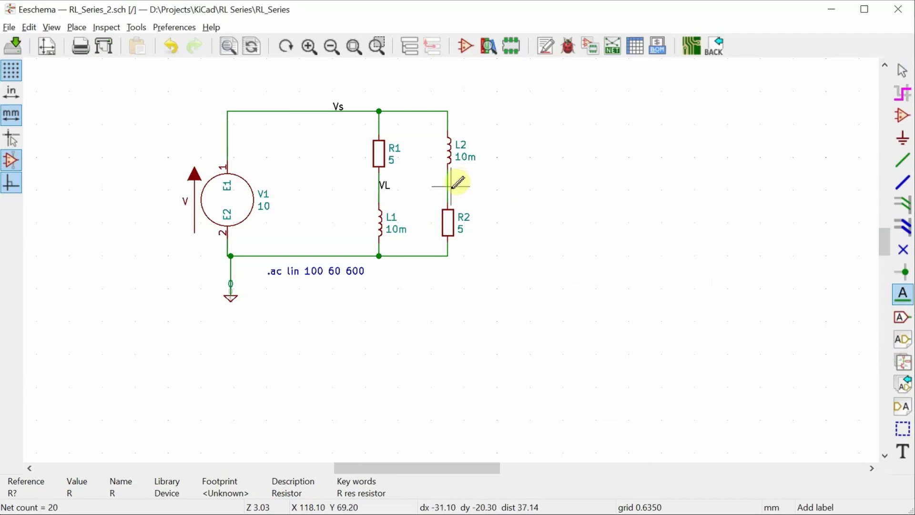
click(448, 189)
text(V)
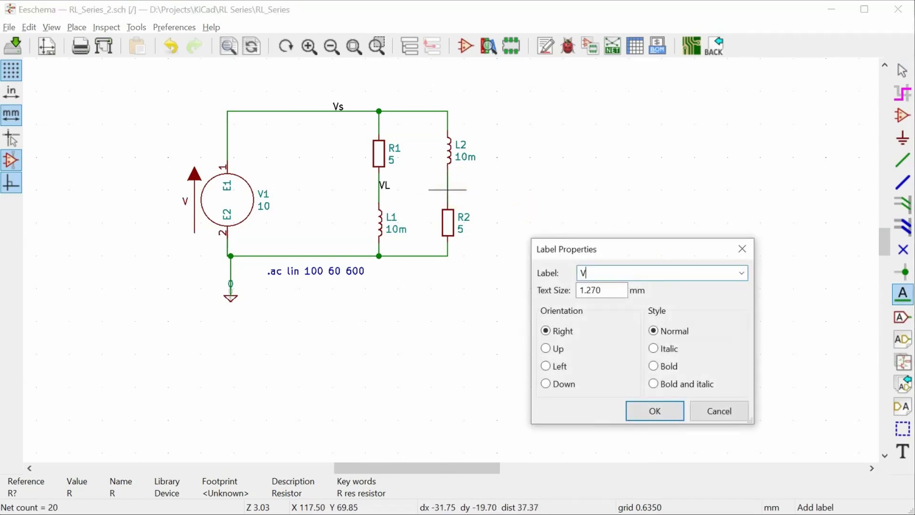
text(R)
click(650, 410)
key(Escape)
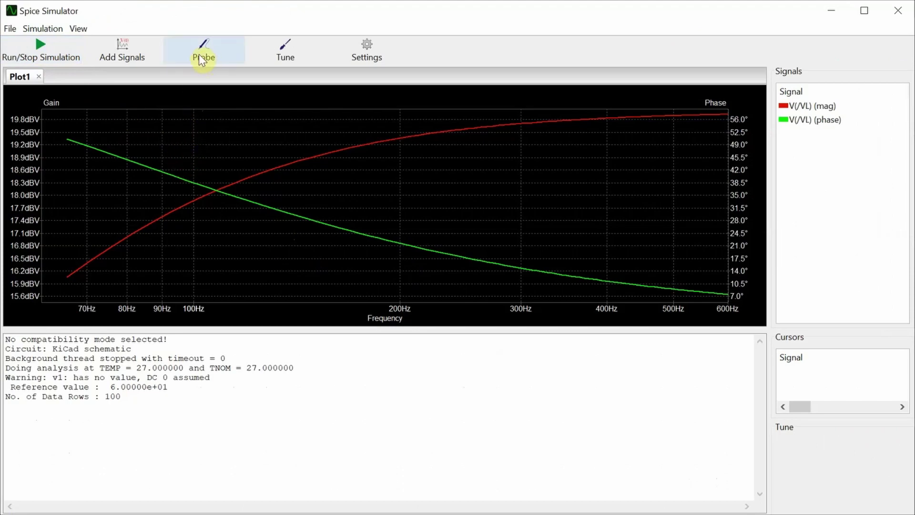
Add V(/VR) to the simulator plot and switch back to Eeschema.
click(125, 56)
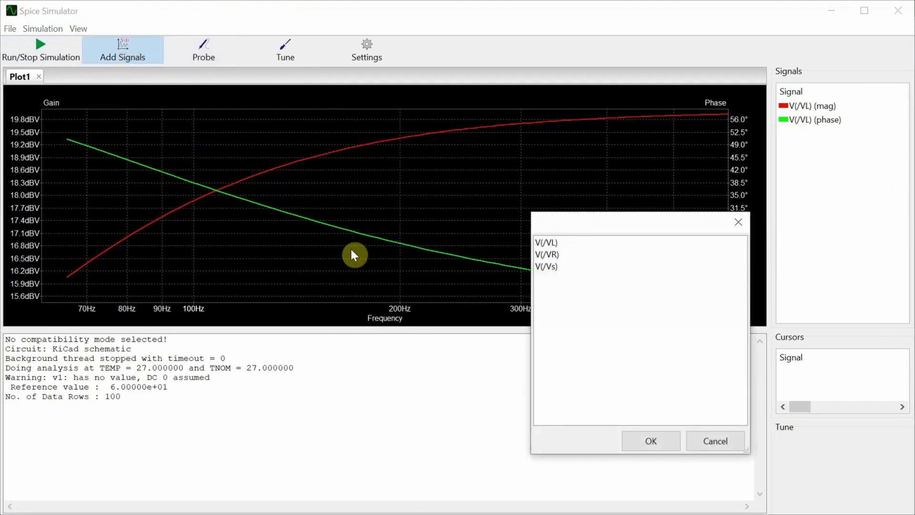
double_click(555, 257)
click(653, 443)
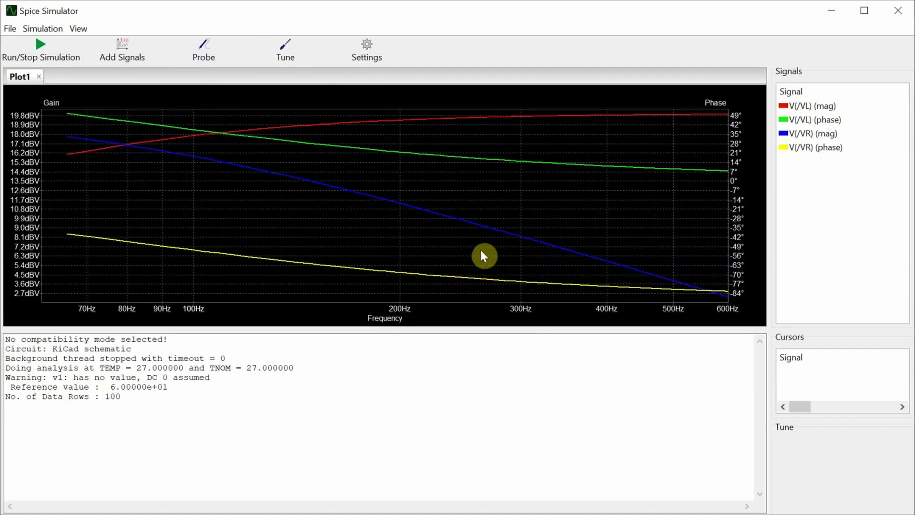
key(alt+Tab)
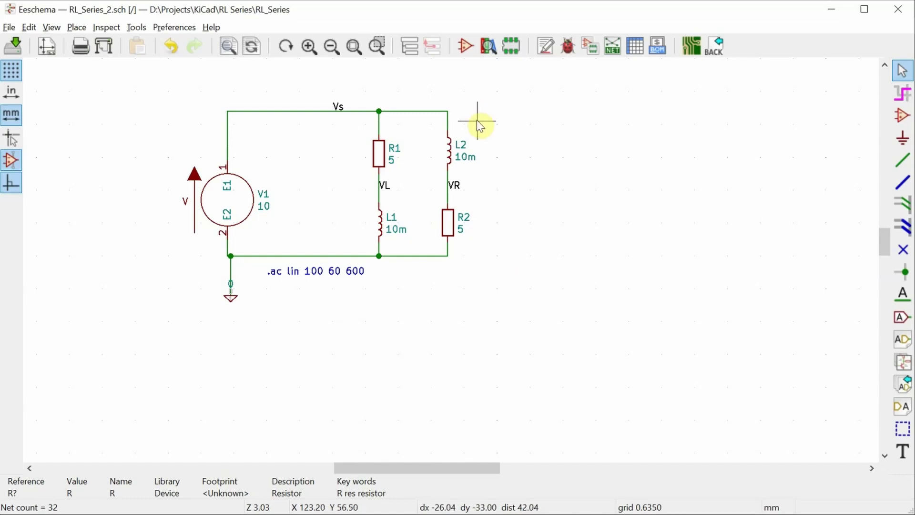
Place an inductor, a vertical resistor and a rotated horizontal resistor for a third branch.
click(76, 27)
click(92, 45)
text(L)
key(Return)
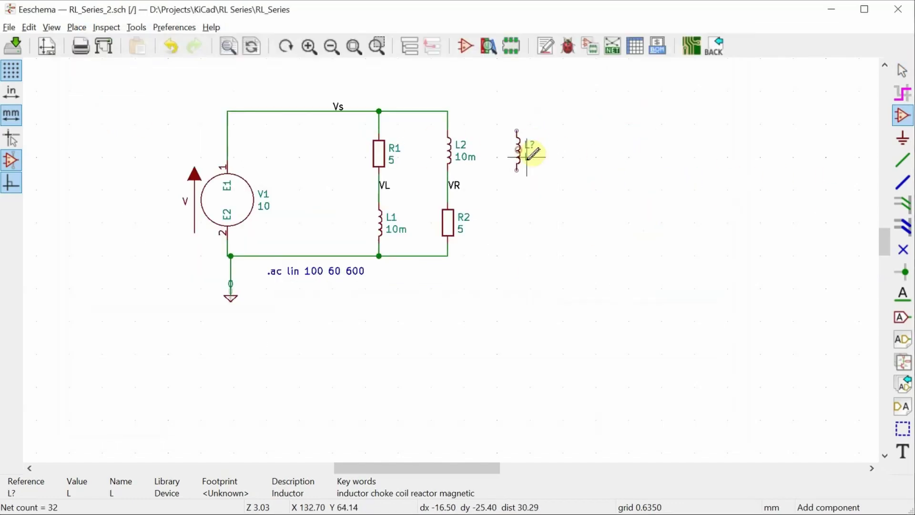
click(526, 149)
key(Return)
click(494, 247)
key(Return)
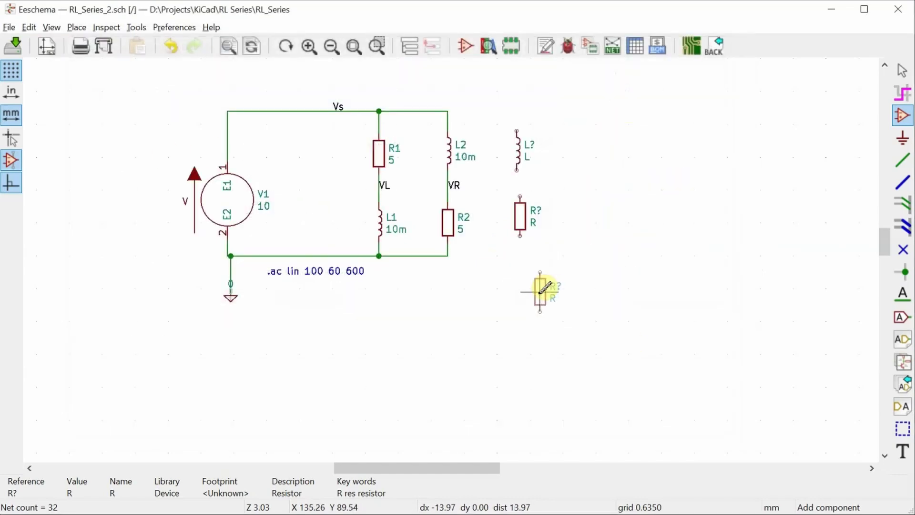
key(r)
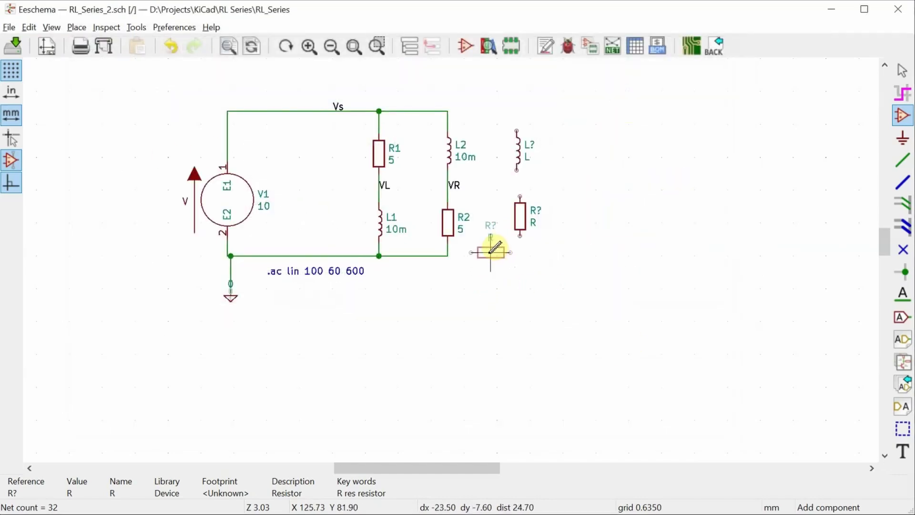
click(488, 256)
key(Escape)
Wire the new inductor and resistors from the Vs rail to R2's bottom node.
key(w)
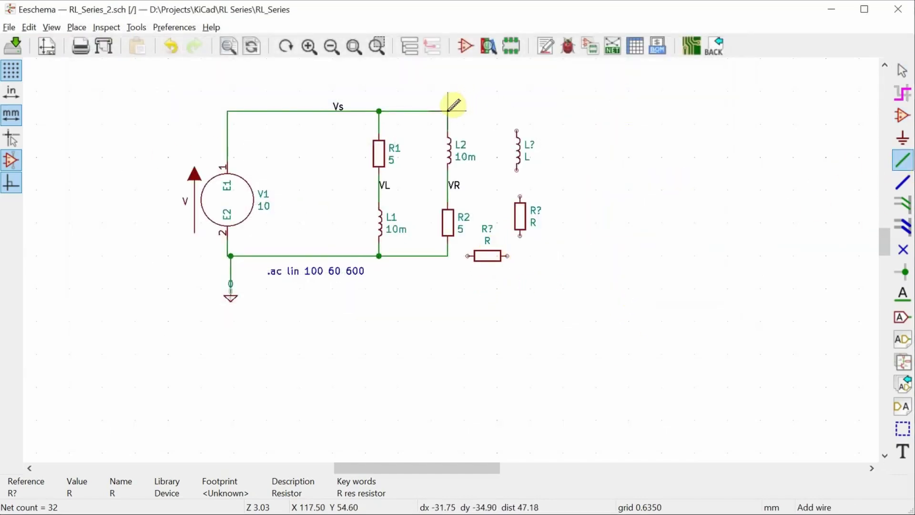
click(517, 130)
click(517, 171)
click(521, 196)
click(521, 237)
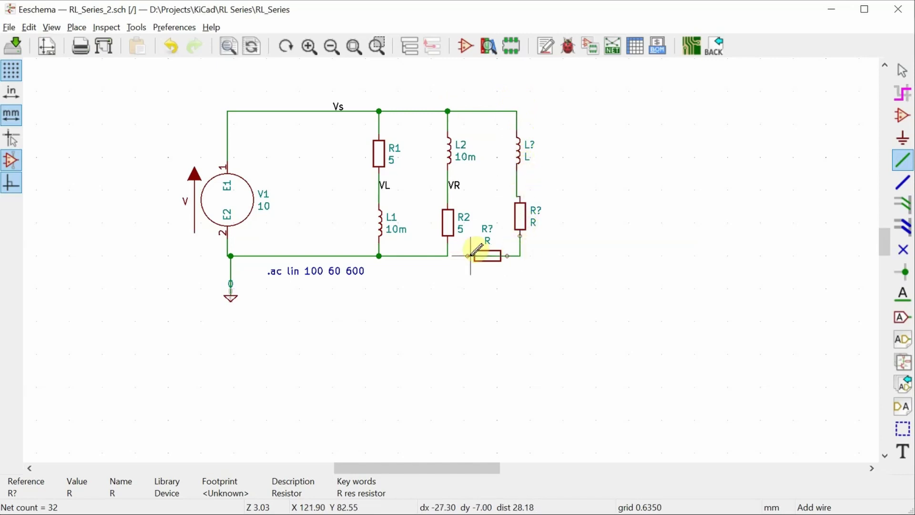
click(506, 256)
click(448, 256)
click(469, 256)
key(Escape)
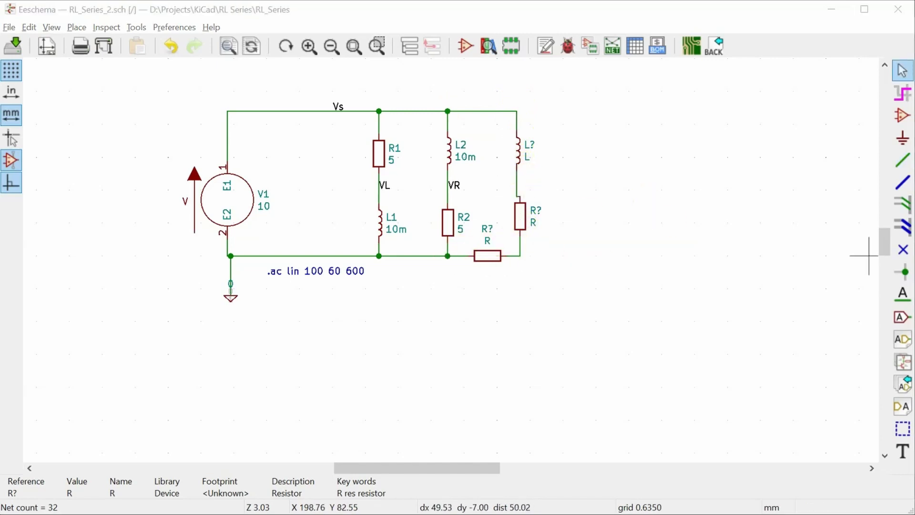
Set the new inductor to 10m, vertical resistor to 5, horizontal resistor to 0.001.
double_click(520, 150)
text(10)
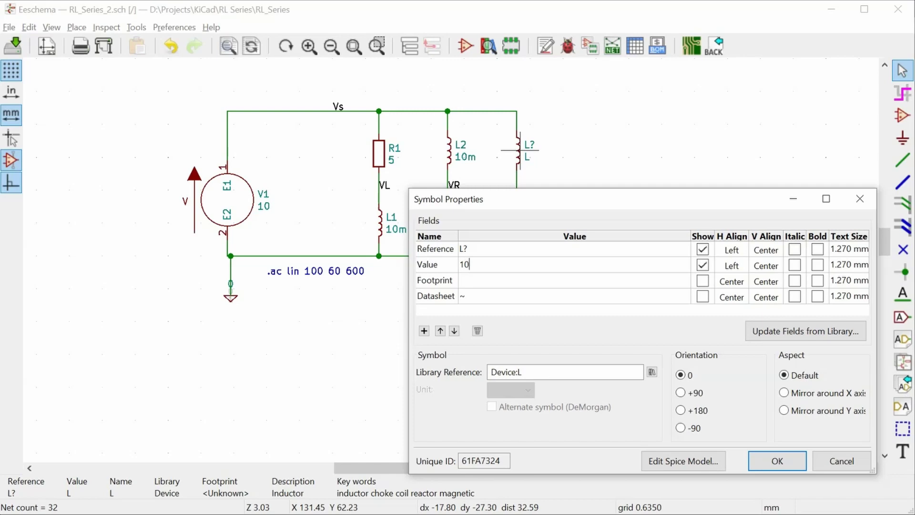
text(m)
click(778, 461)
double_click(546, 229)
text(5)
key(Return)
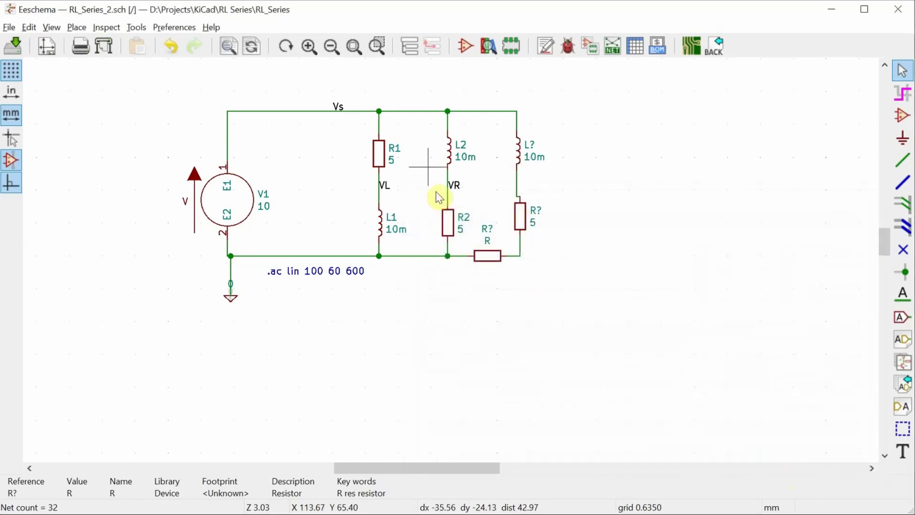
double_click(489, 256)
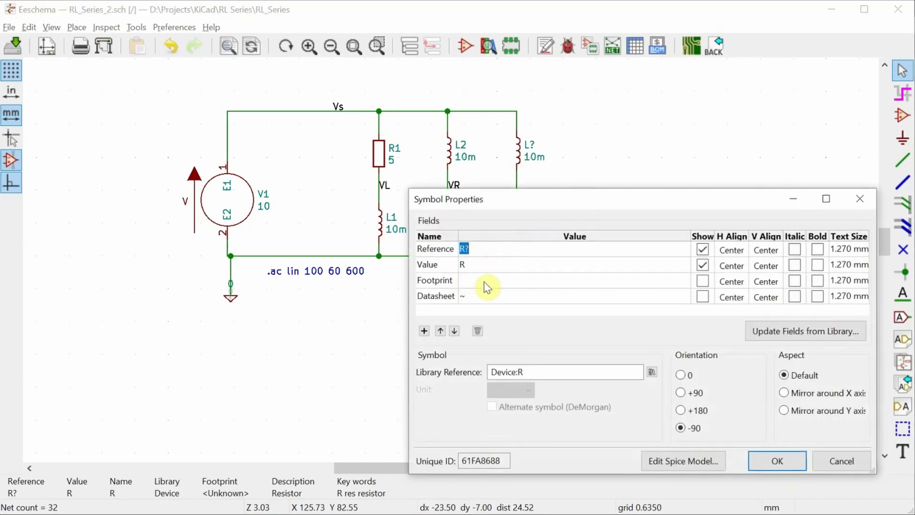
click(480, 263)
text(0.001)
key(Return)
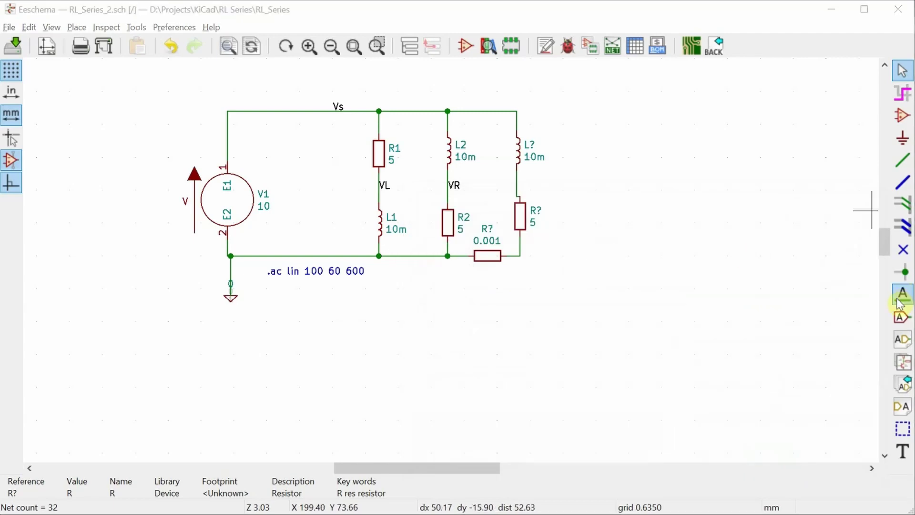
Label the third branch's bottom corner IR.
click(903, 294)
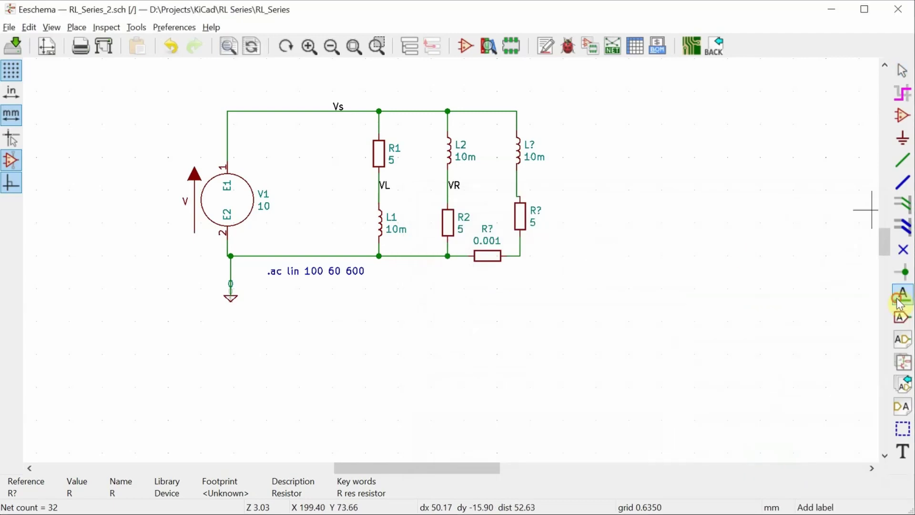
click(520, 256)
text(IR)
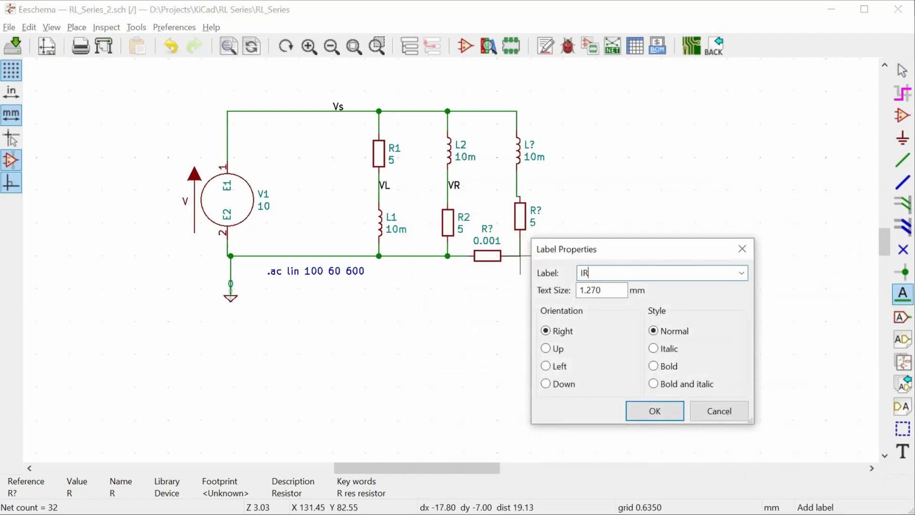
key(Return)
key(Escape)
Annotate the new symbols as R3, R4 and L3.
click(136, 27)
click(181, 175)
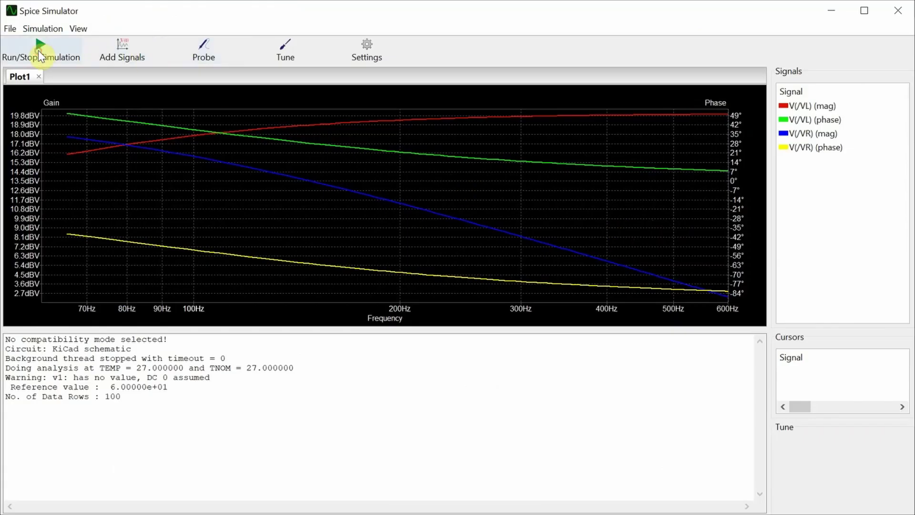
click(123, 50)
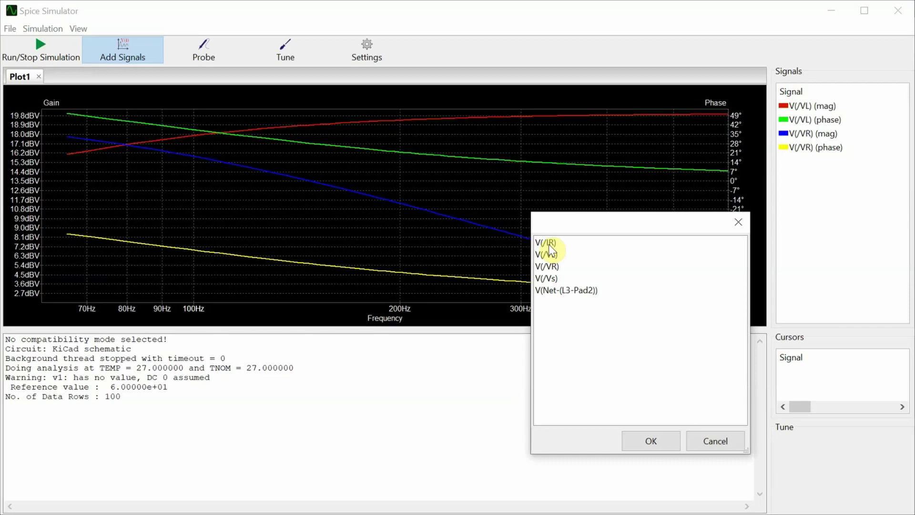
Add the V(/IR) signal to the AC sweep plot.
double_click(549, 244)
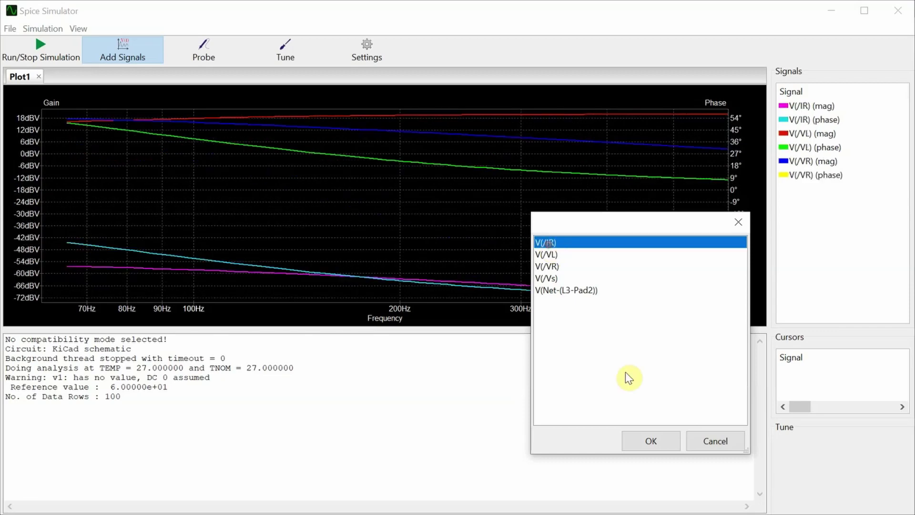
click(627, 440)
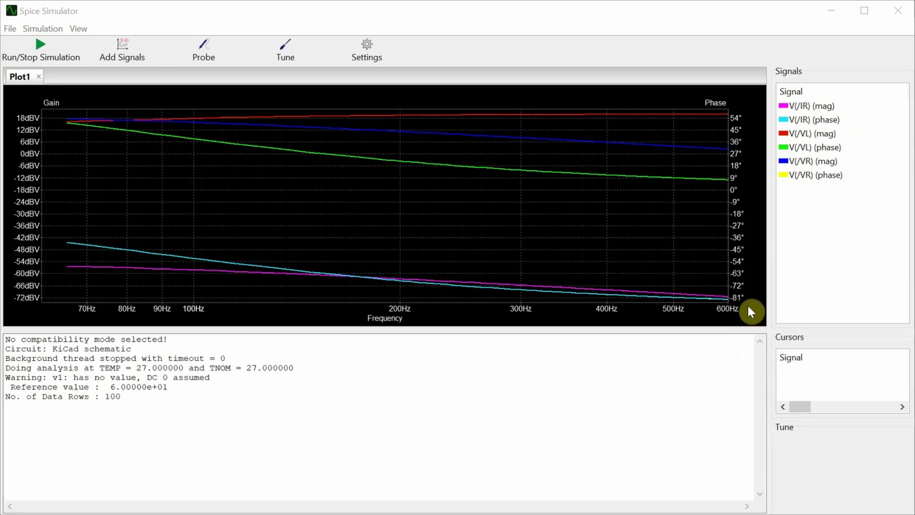
Show cursors on the IR magnitude and phase, VL magnitude and phase, and VR traces.
right_click(801, 106)
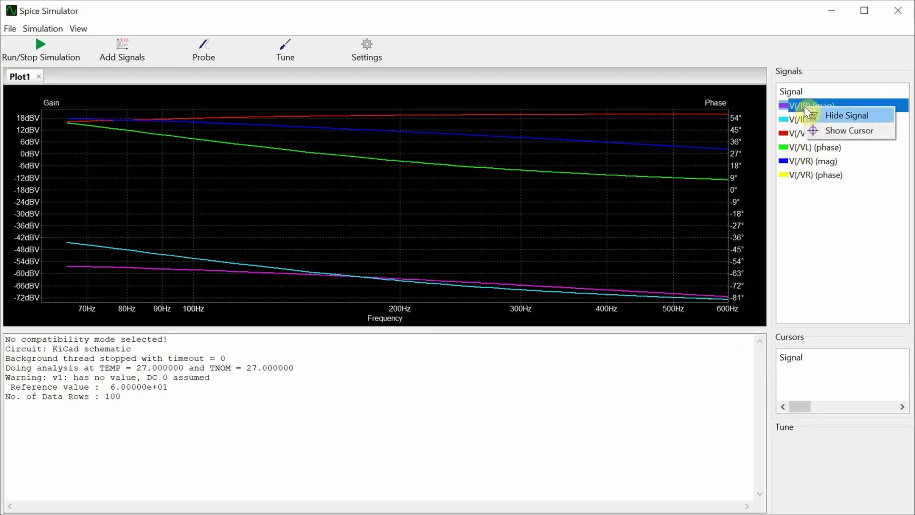
click(820, 127)
right_click(809, 120)
click(815, 139)
right_click(812, 135)
click(830, 158)
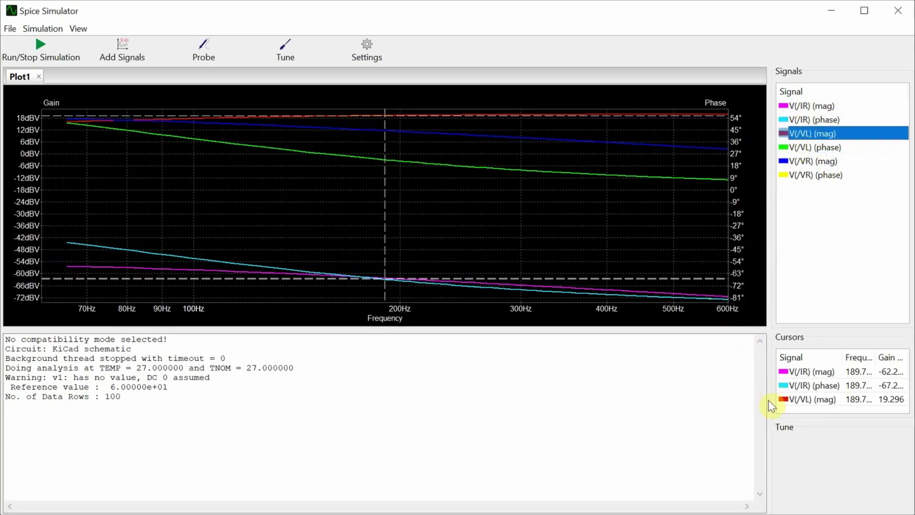
drag(770, 399, 630, 400)
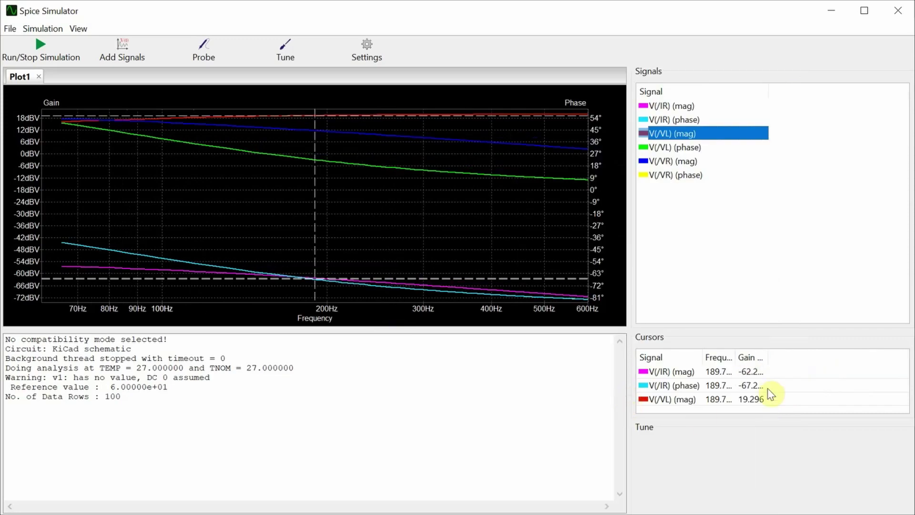
right_click(677, 147)
click(709, 174)
right_click(709, 174)
right_click(706, 177)
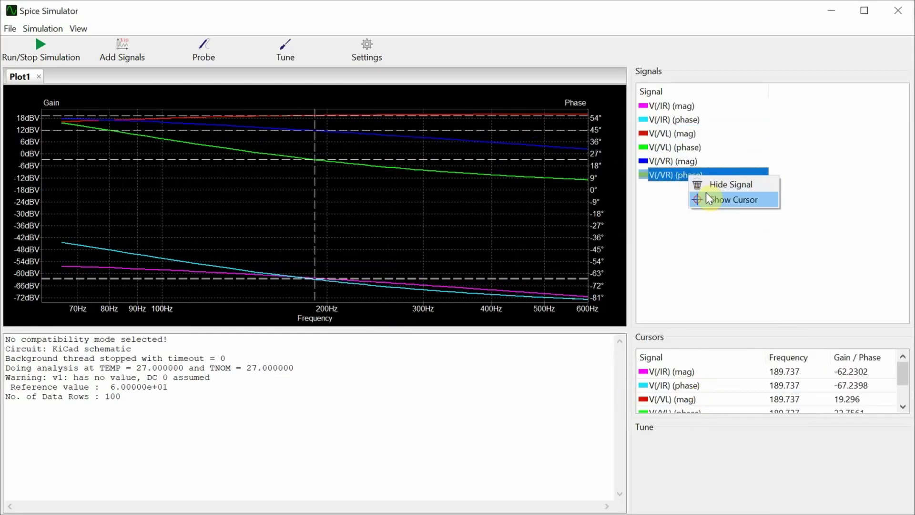
key(Escape)
Enlarge the Cursors readout and drag the cursors to 60 Hz.
drag(707, 329, 713, 220)
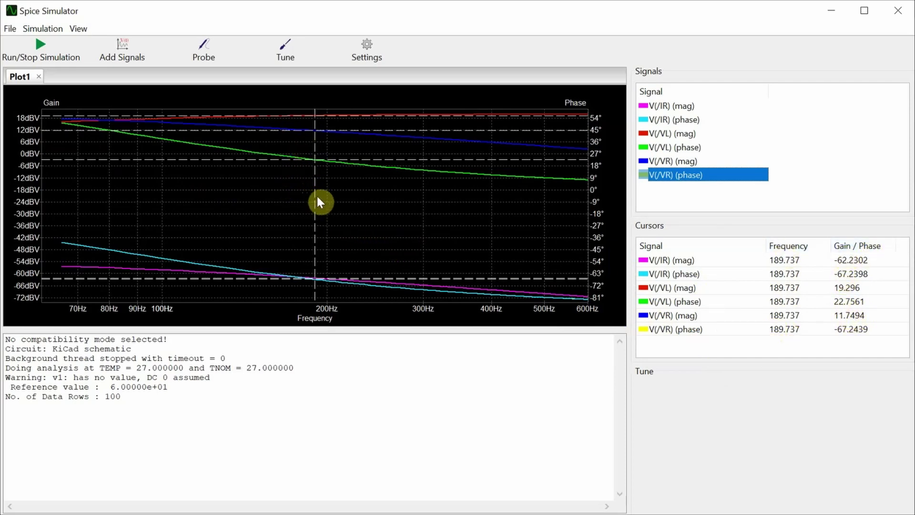
drag(313, 196, 56, 214)
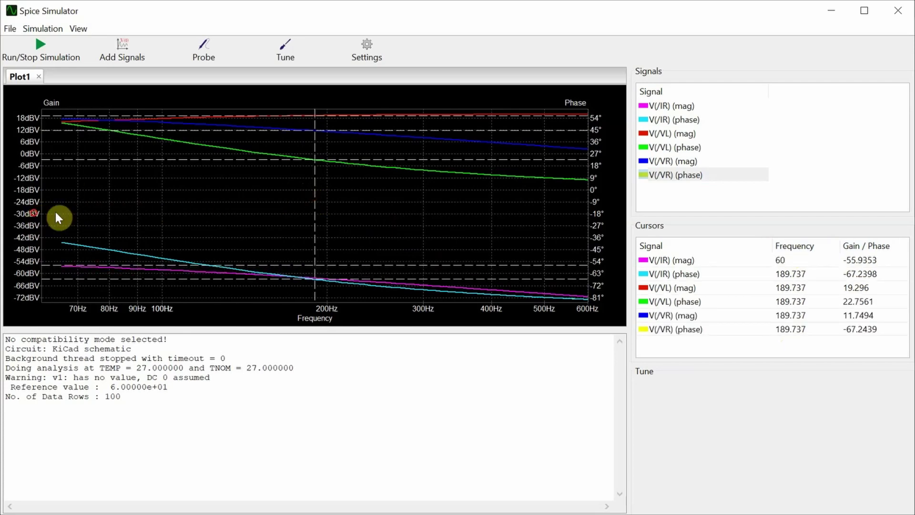
drag(315, 195, 53, 210)
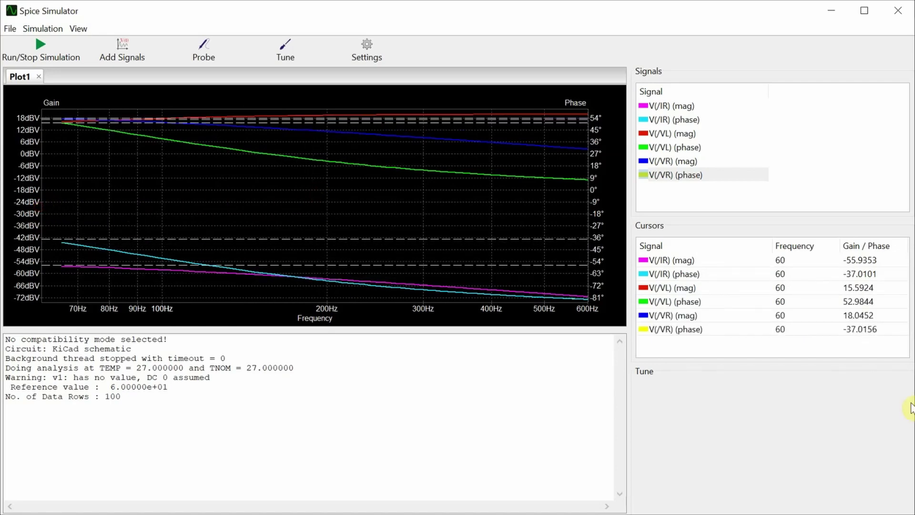